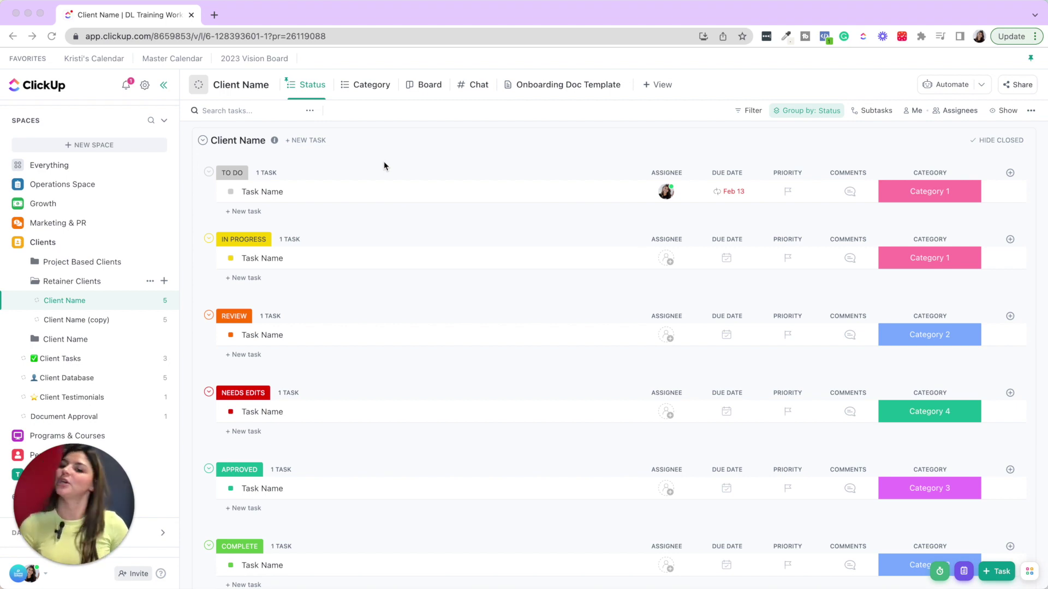
- Compare a task's status options in Client Name with those in Client Name (copy), changing nothing
click(231, 193)
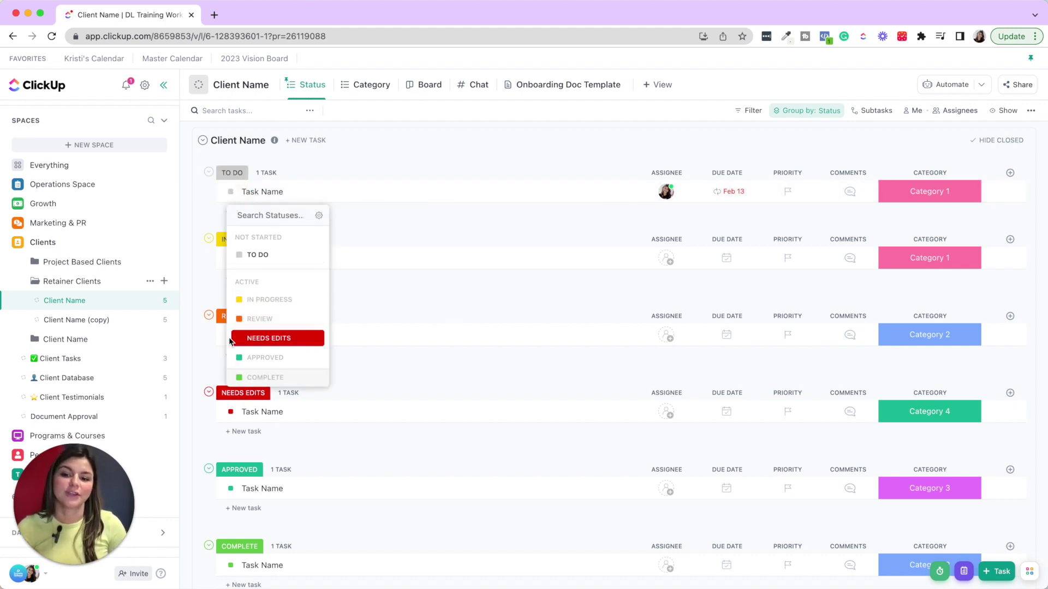
click(465, 166)
click(121, 320)
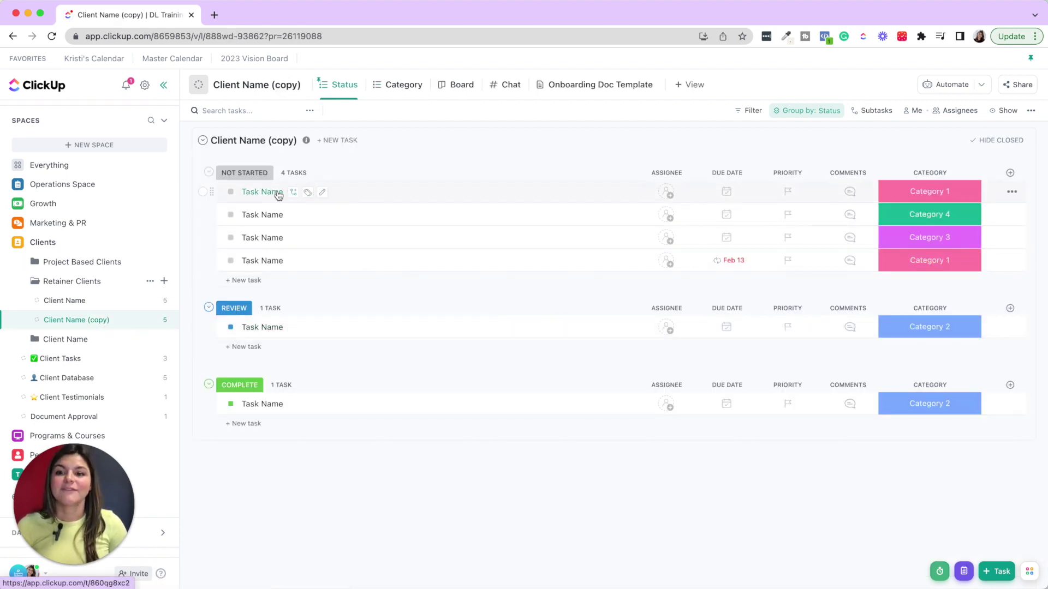
click(232, 192)
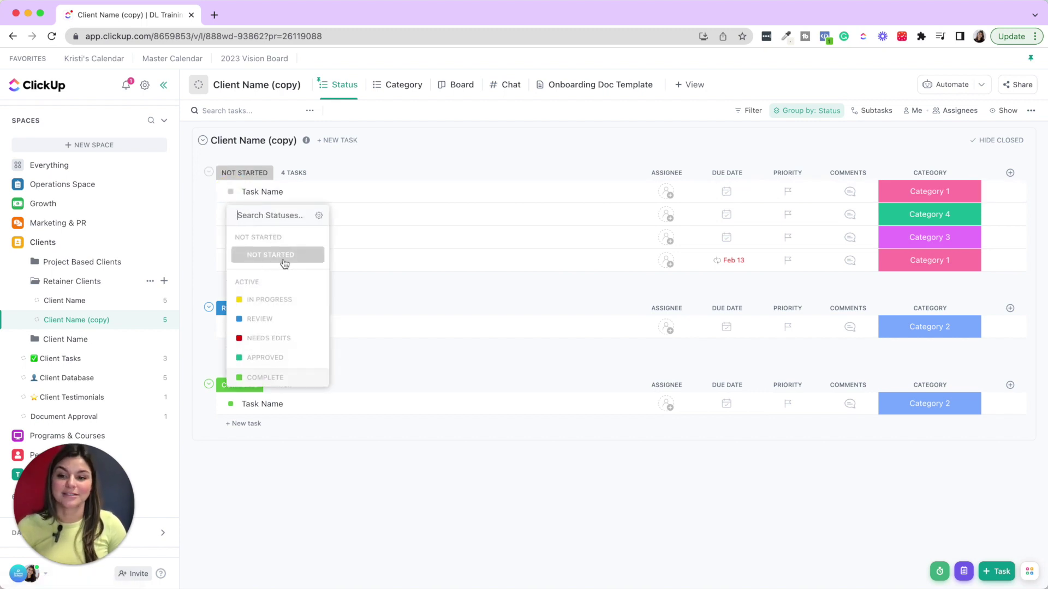
click(464, 159)
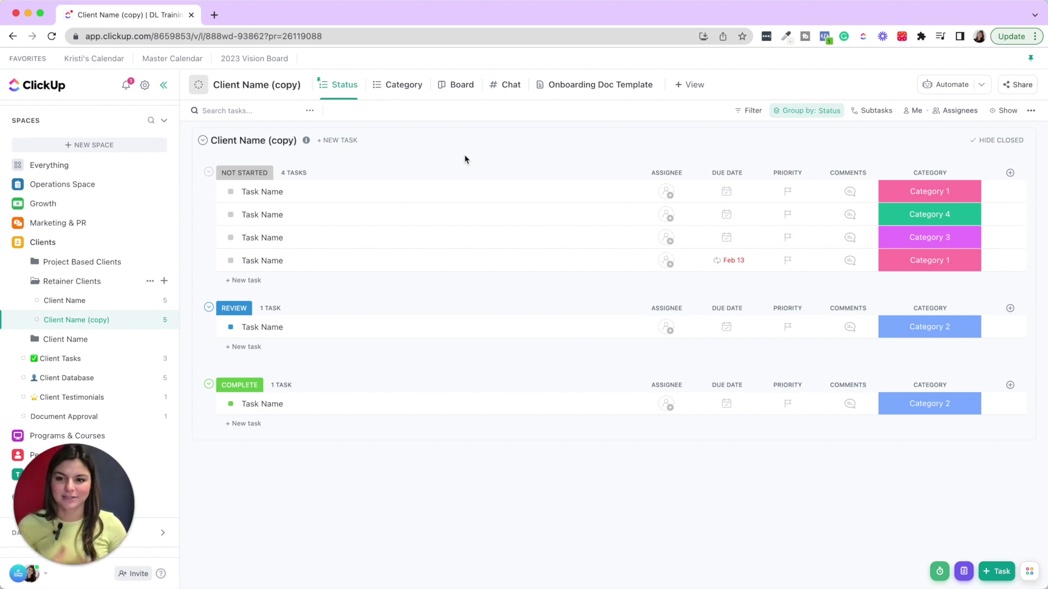
- Open the List statuses settings of the Client Name list from its options menu
click(44, 304)
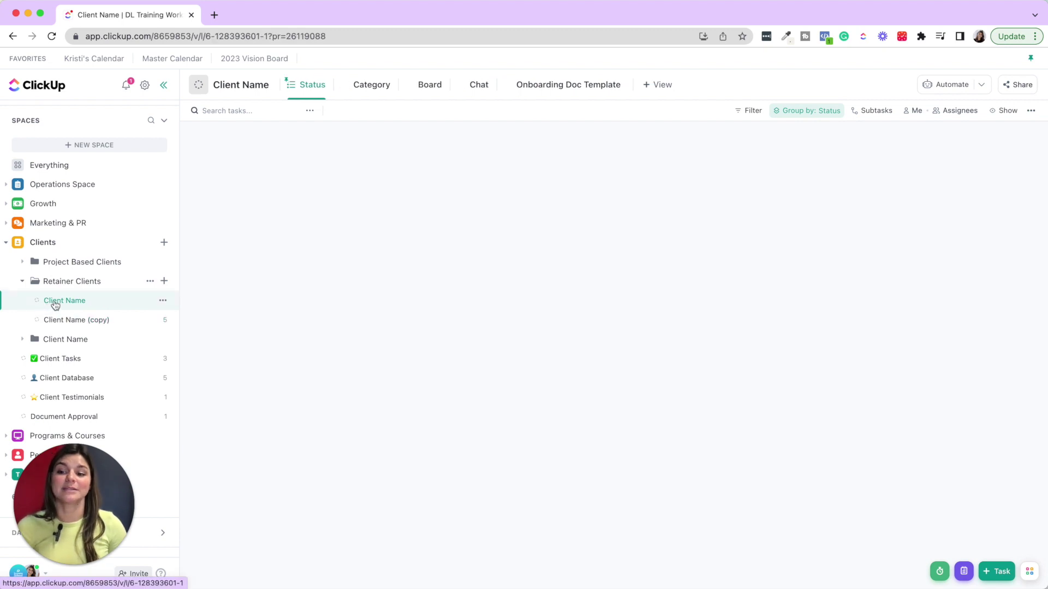
click(161, 303)
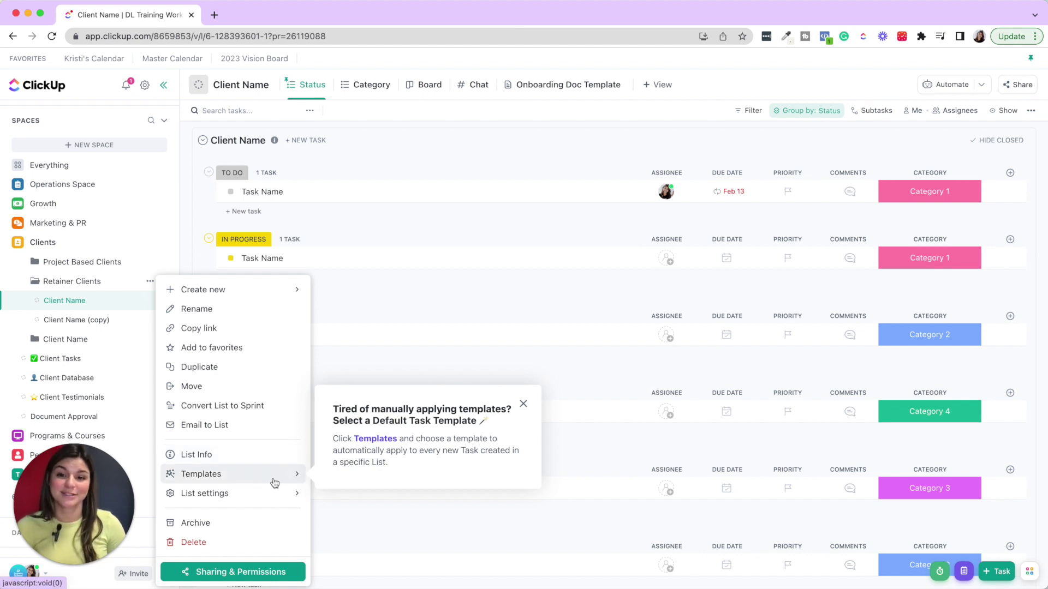
click(405, 155)
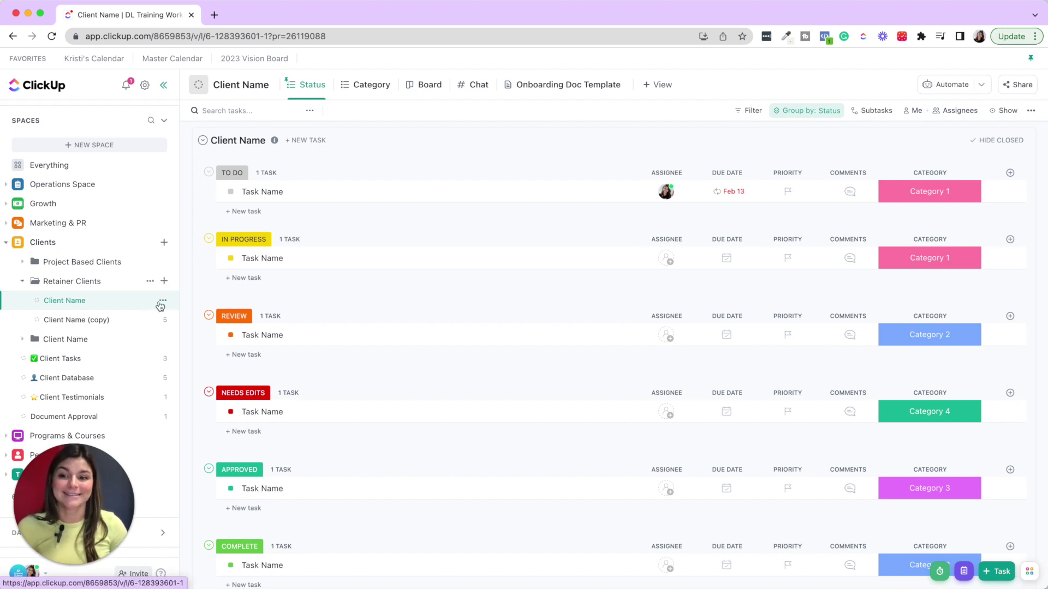
click(163, 305)
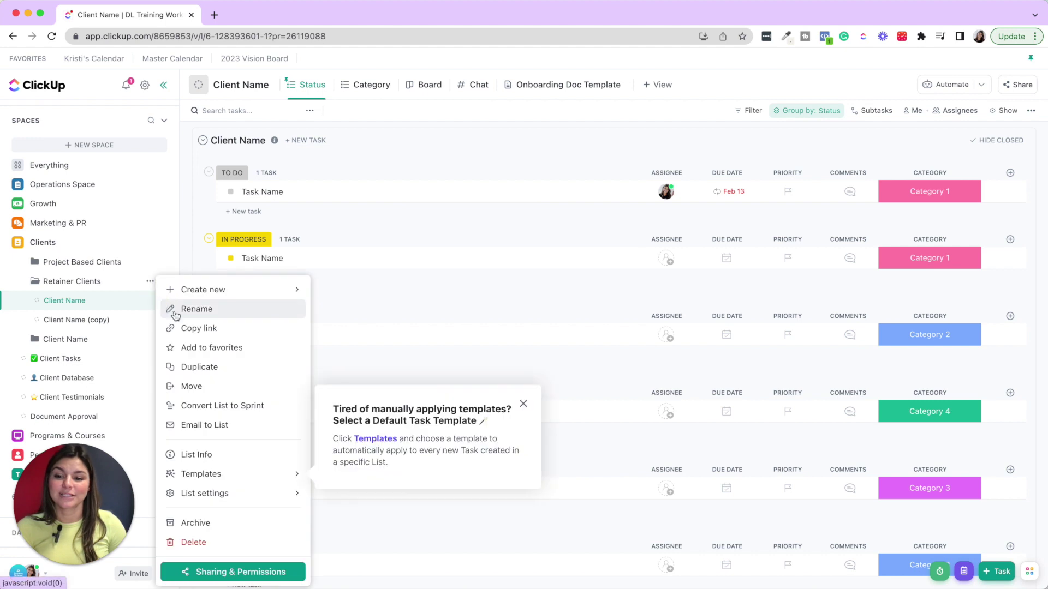
mouse_move(266, 501)
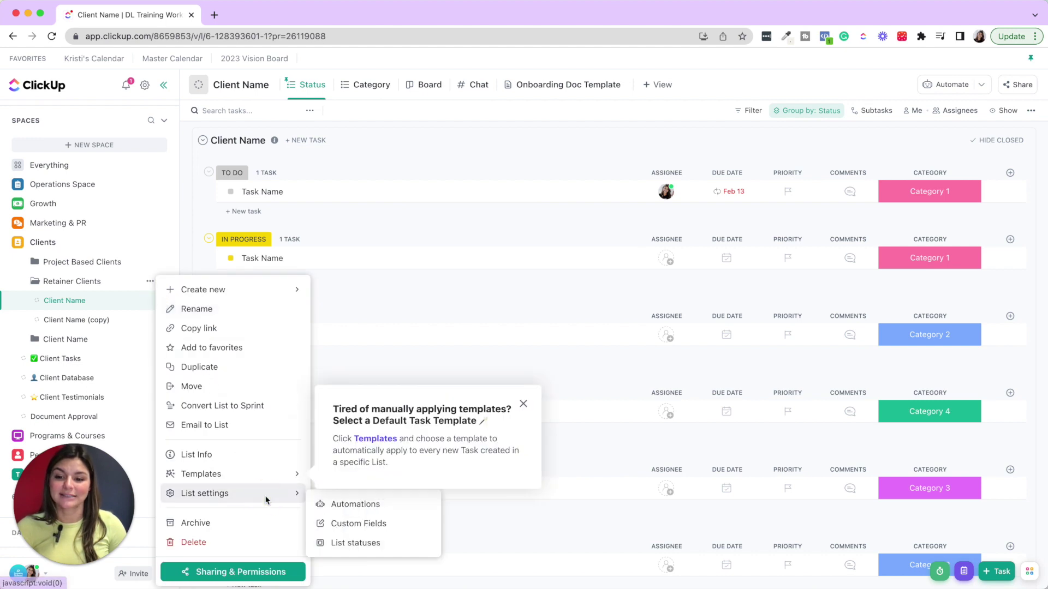
click(349, 542)
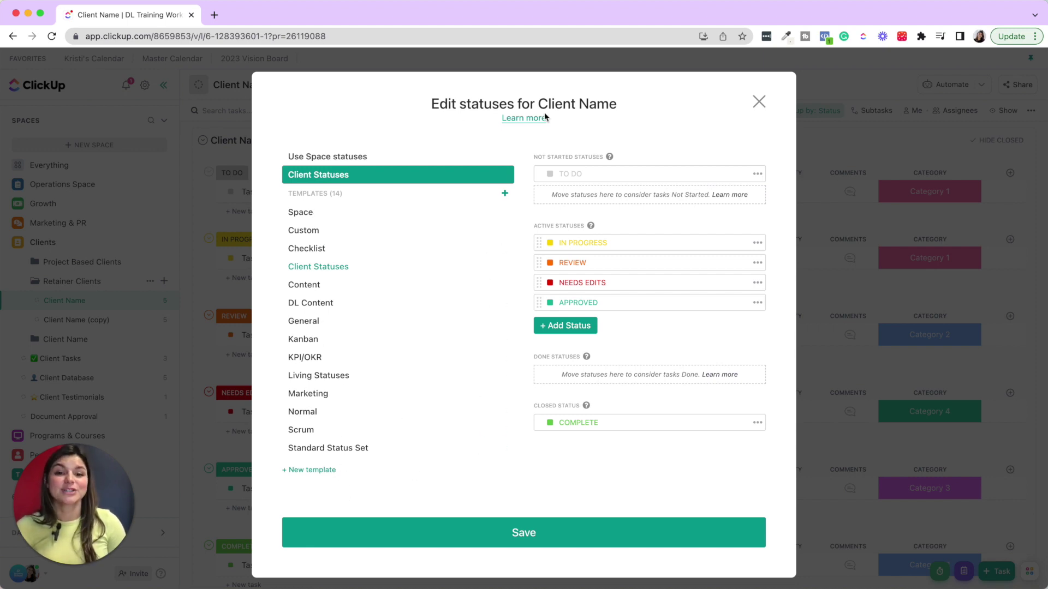
- Apply the Client Statuses set to Client Name (copy), remapping NOT STARTED tasks to TO DO
click(759, 102)
click(123, 326)
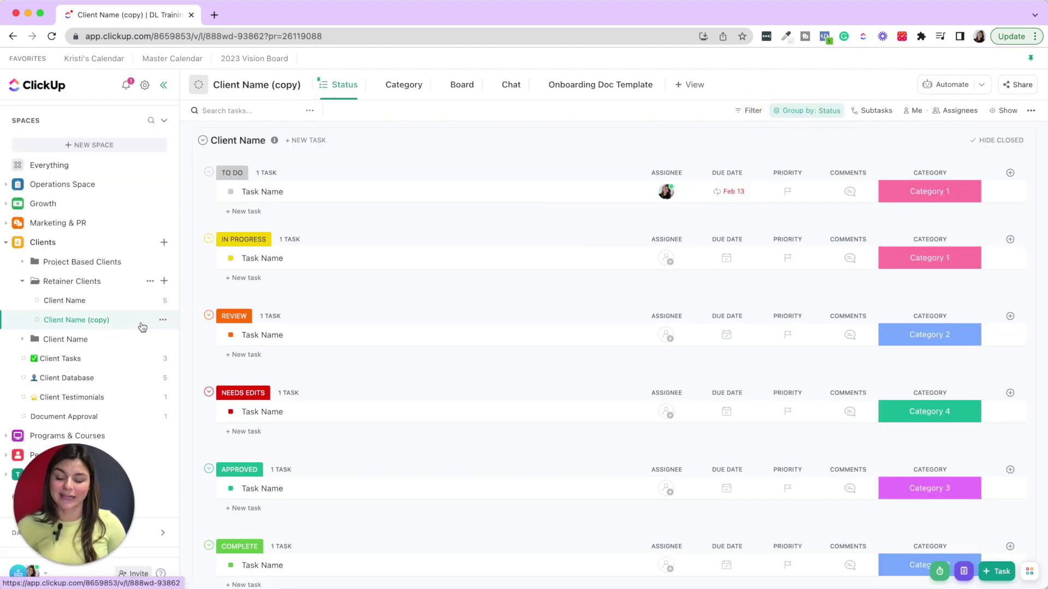
click(163, 322)
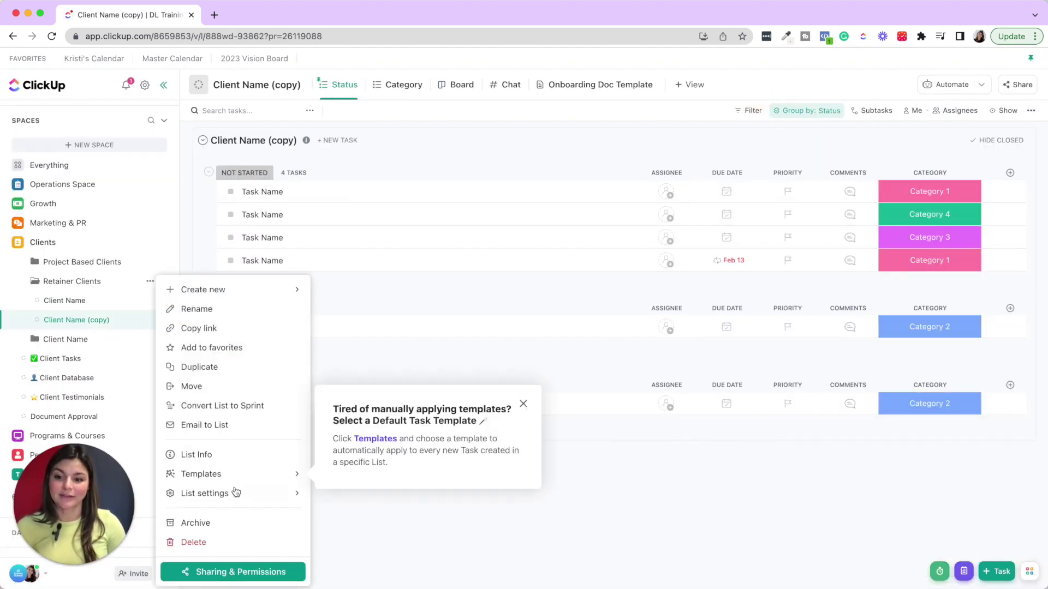
mouse_move(237, 494)
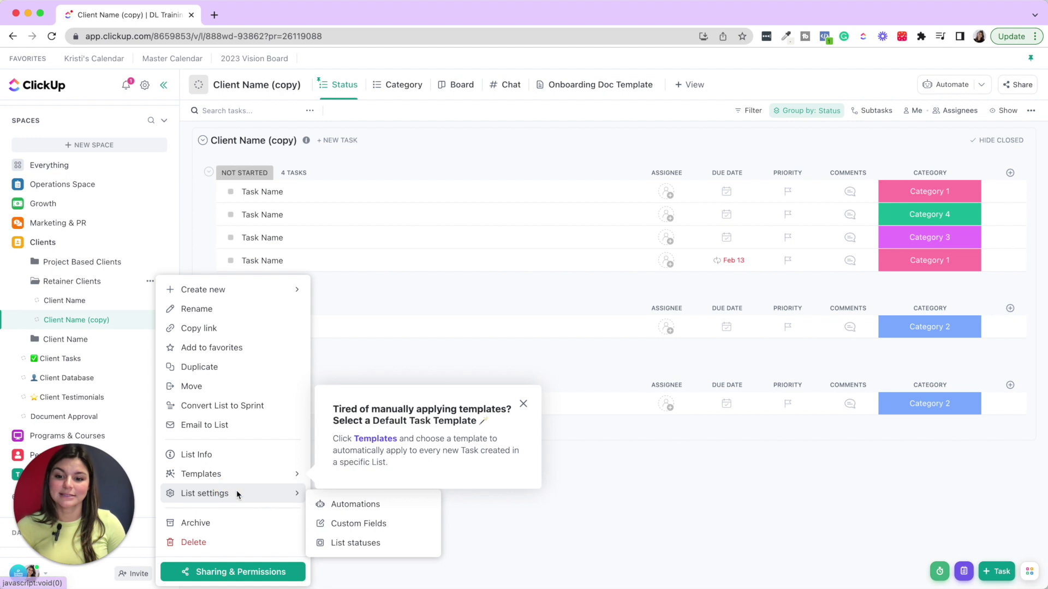
click(352, 543)
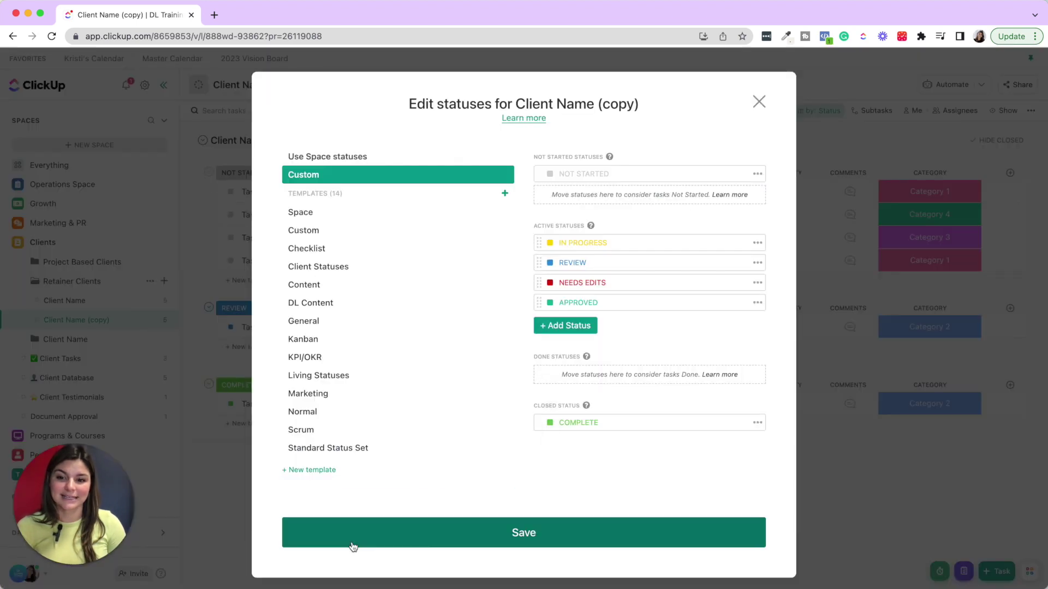
click(339, 269)
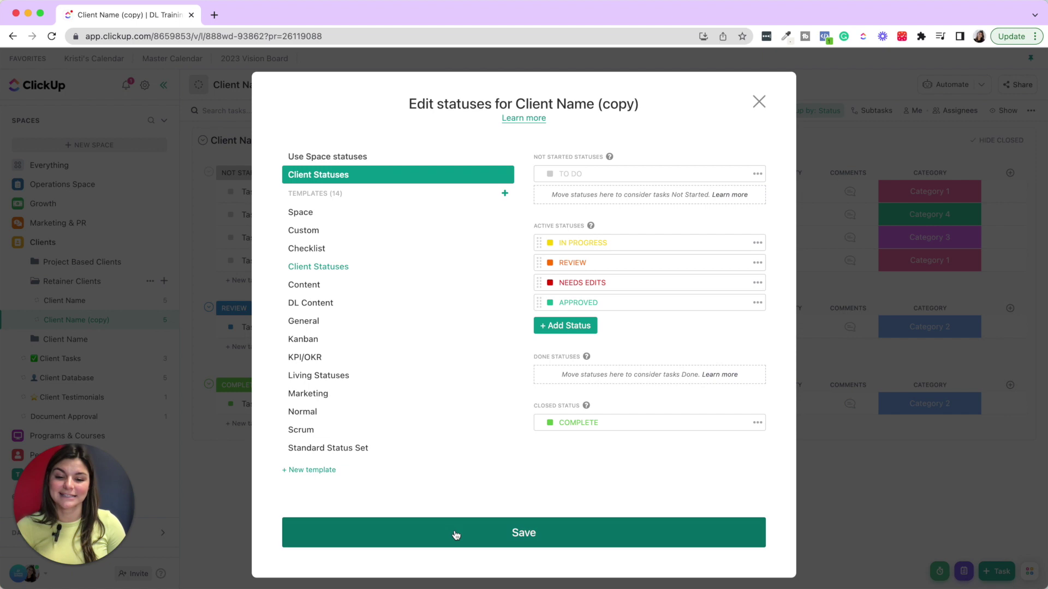
click(472, 530)
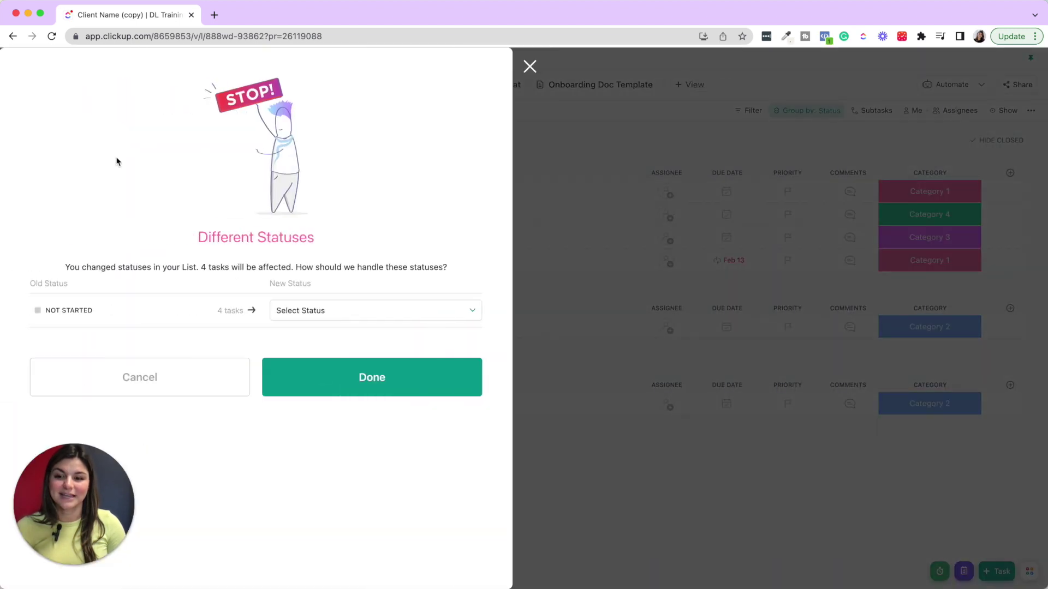
click(347, 308)
click(336, 343)
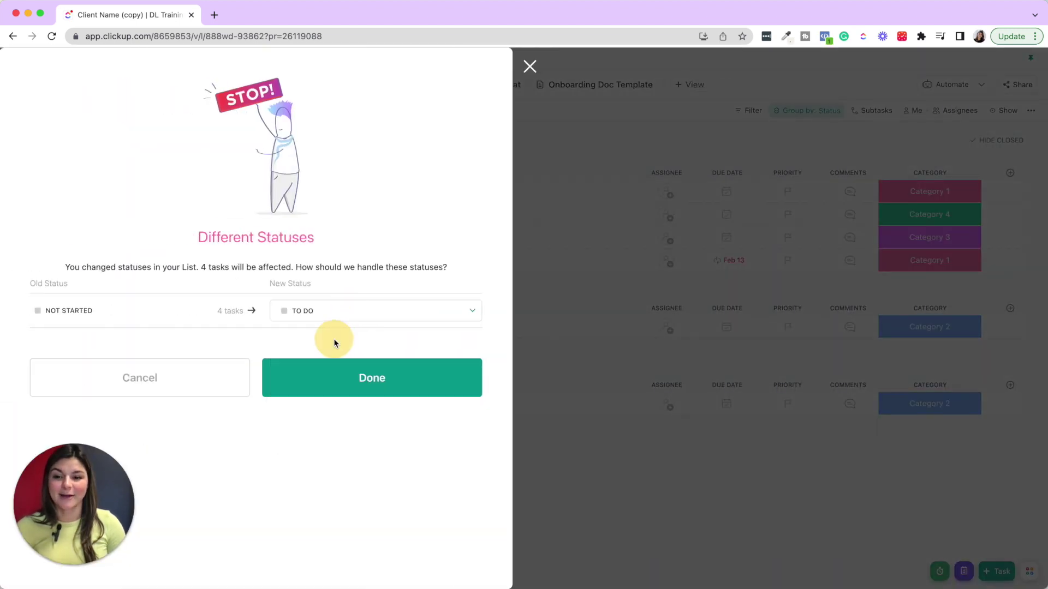
click(359, 376)
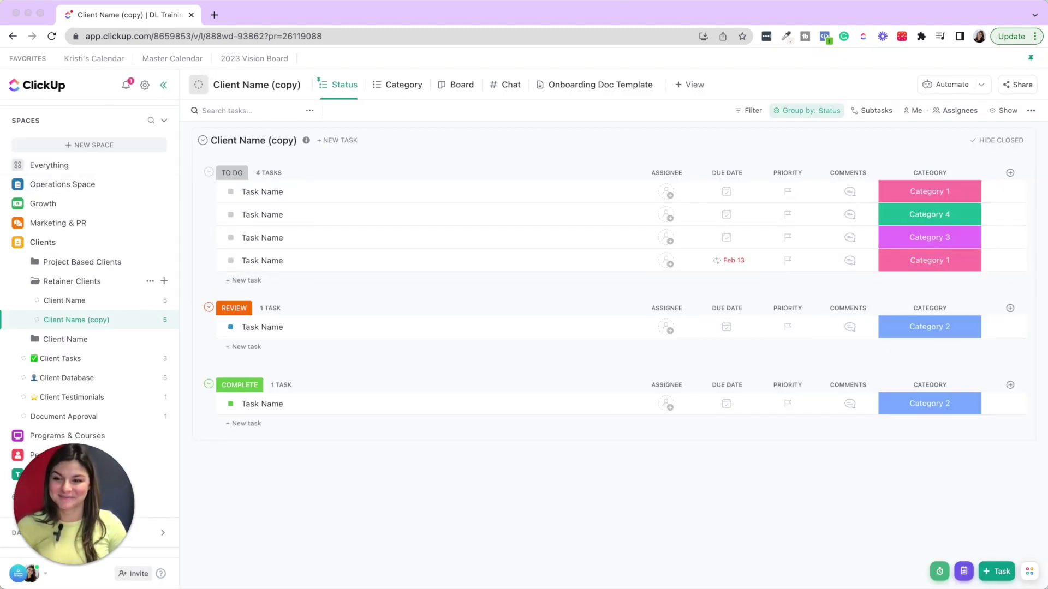
- Return to Client Name and check the TO DO task's Category, keeping Category 1
click(64, 300)
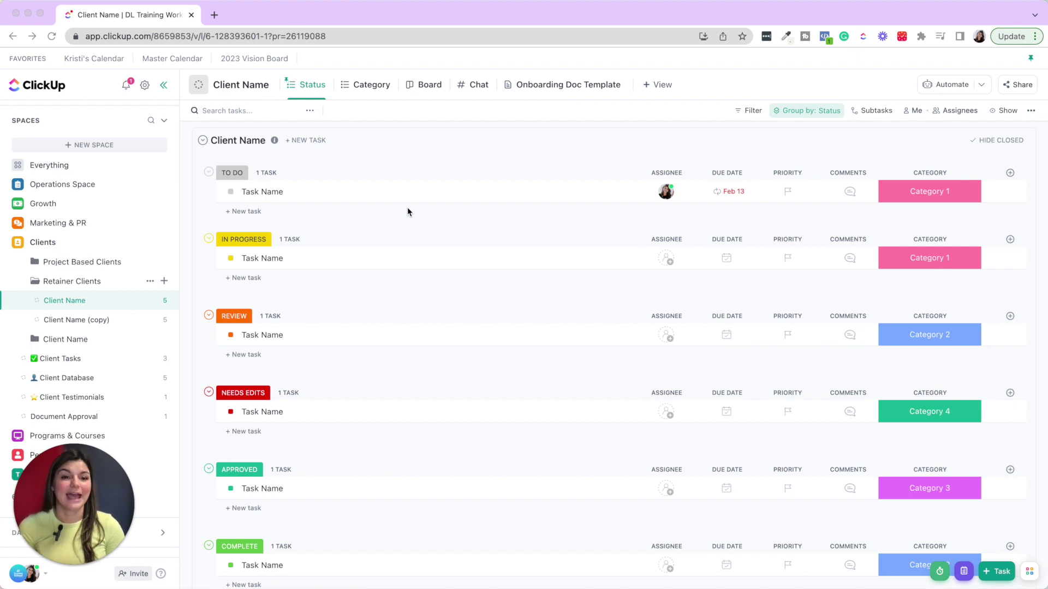
click(944, 193)
click(923, 198)
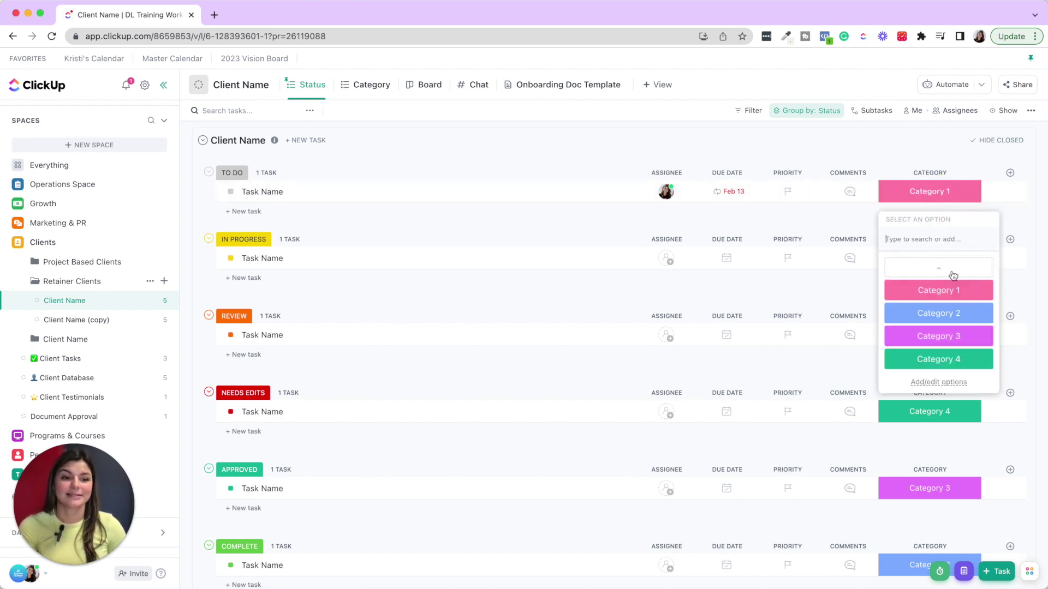
click(928, 162)
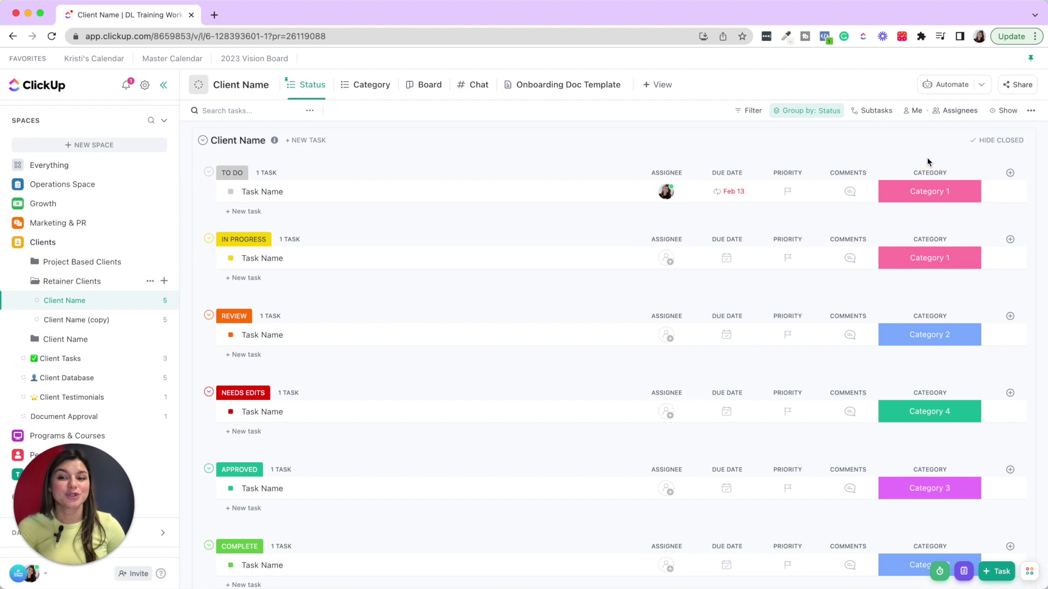
- Show the Status field as a column by searching 'statu' under Show/Hide
click(1009, 173)
click(932, 204)
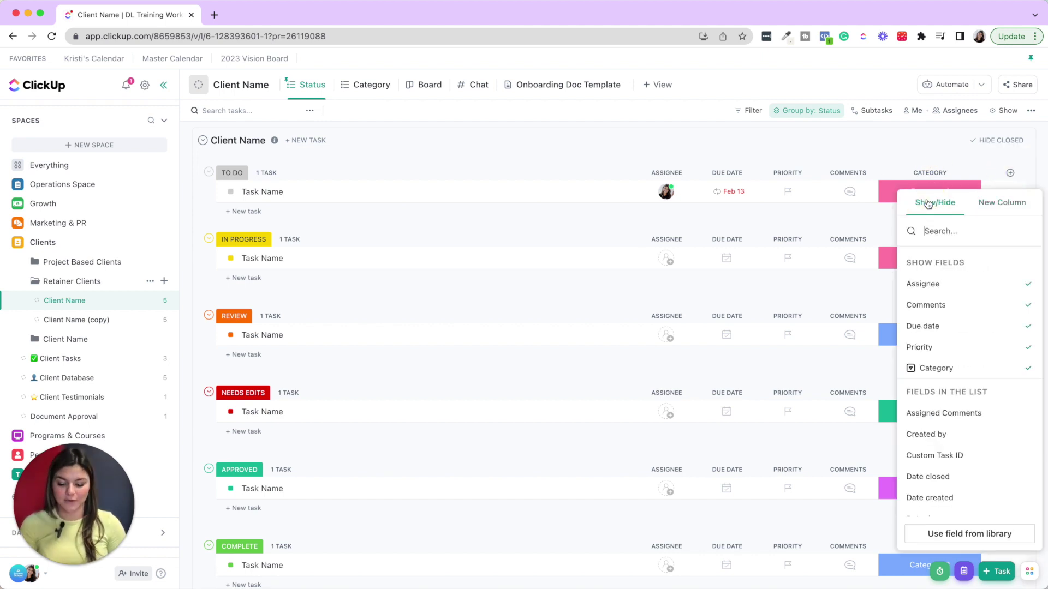
text(statu)
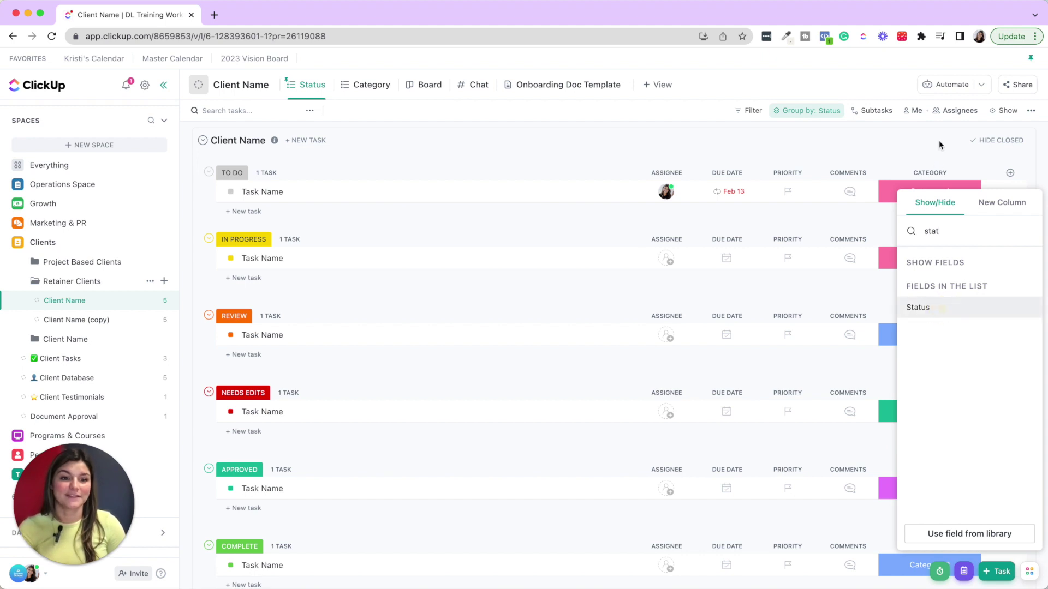
click(943, 310)
click(885, 149)
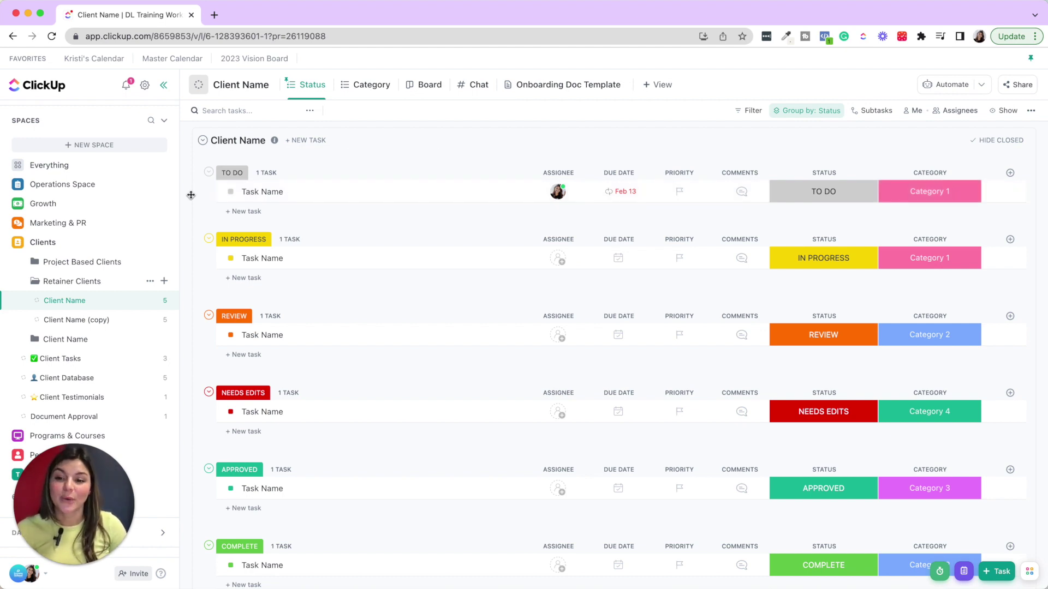
click(230, 192)
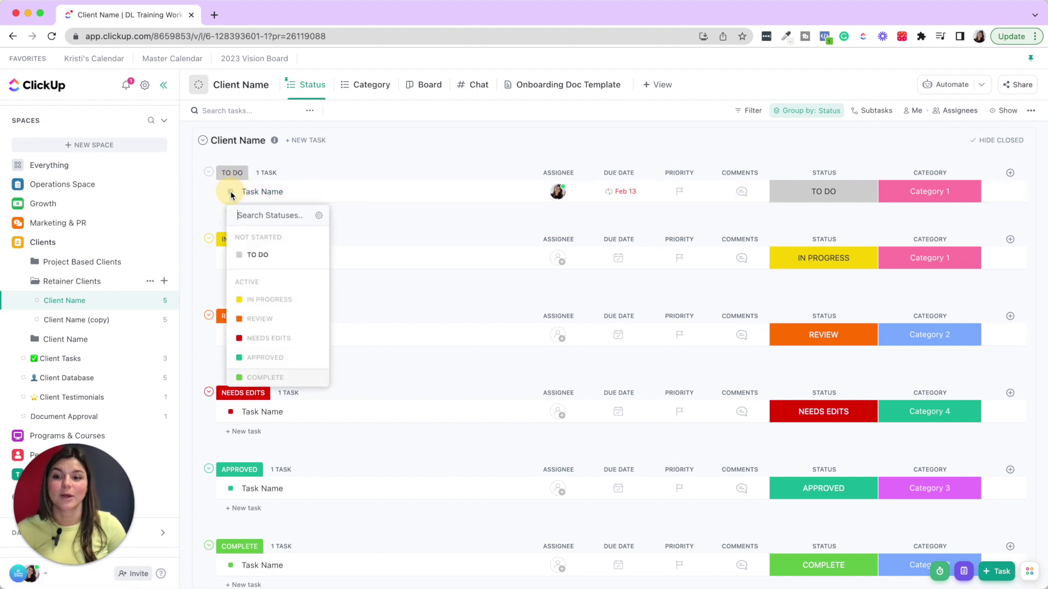
click(308, 153)
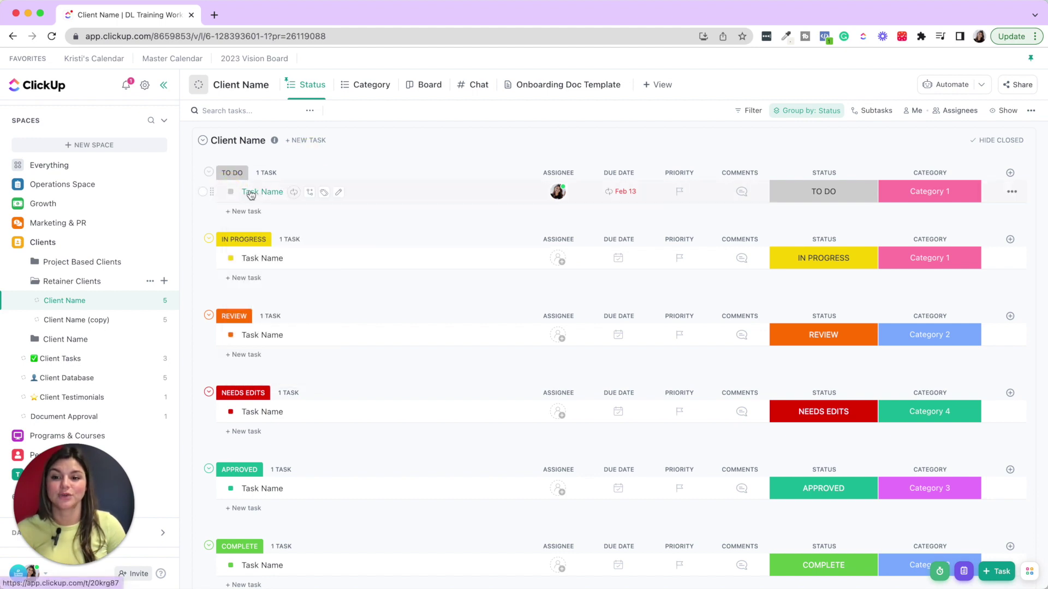
click(255, 195)
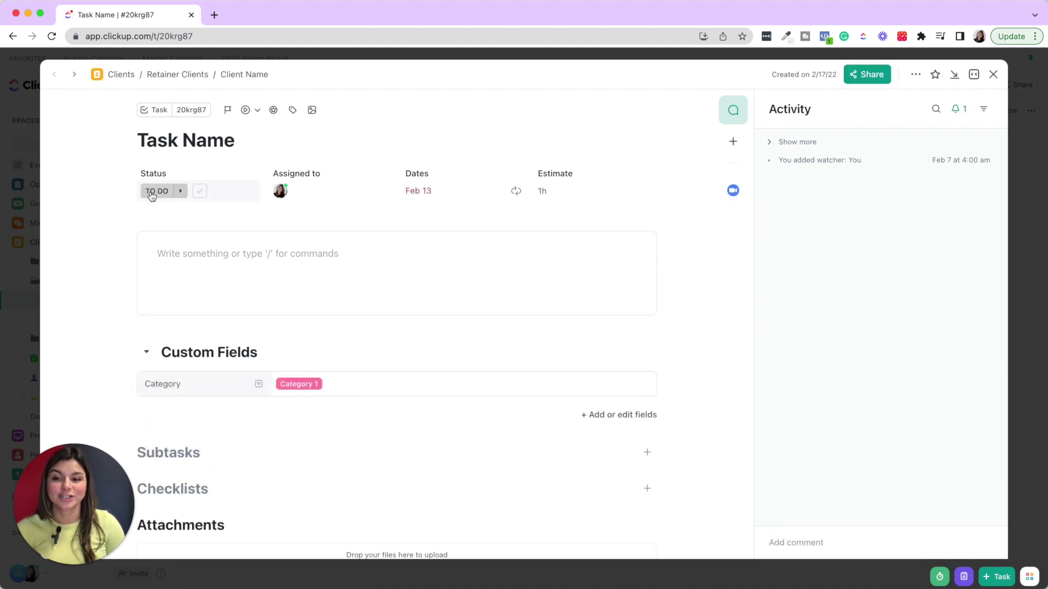
click(152, 194)
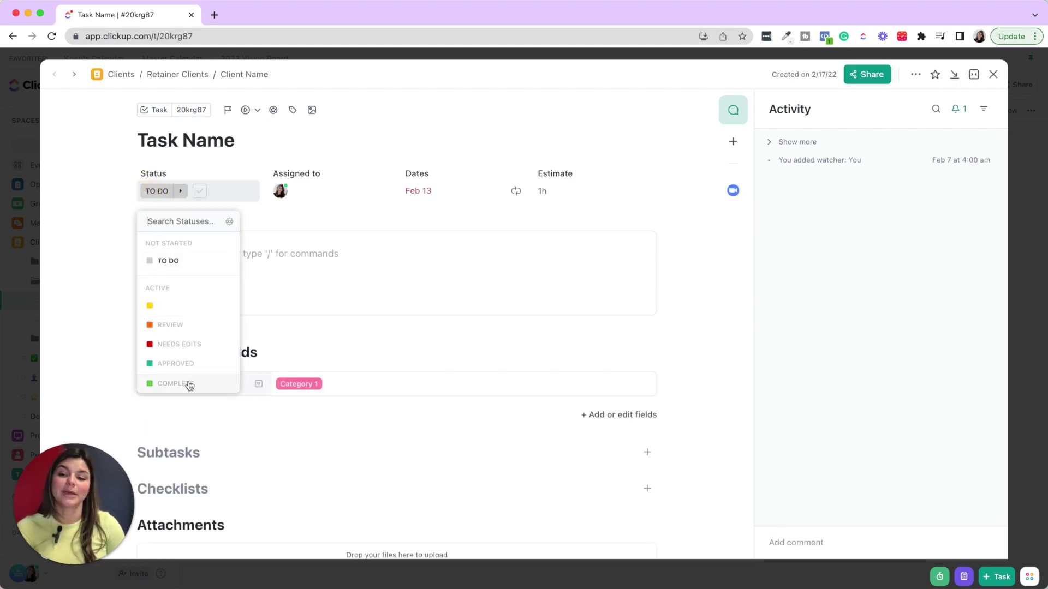
click(241, 152)
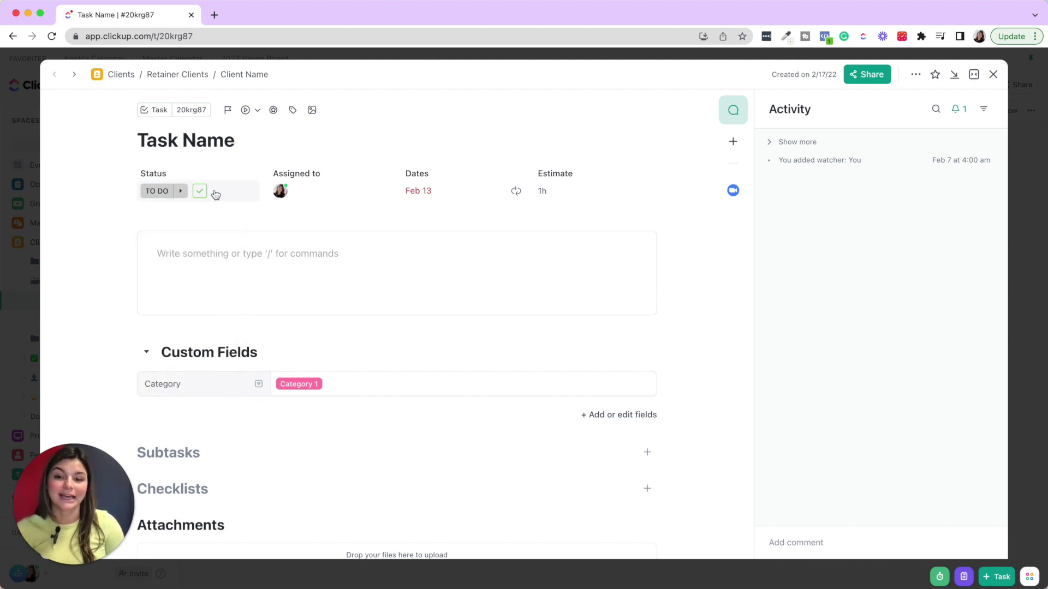
click(1025, 229)
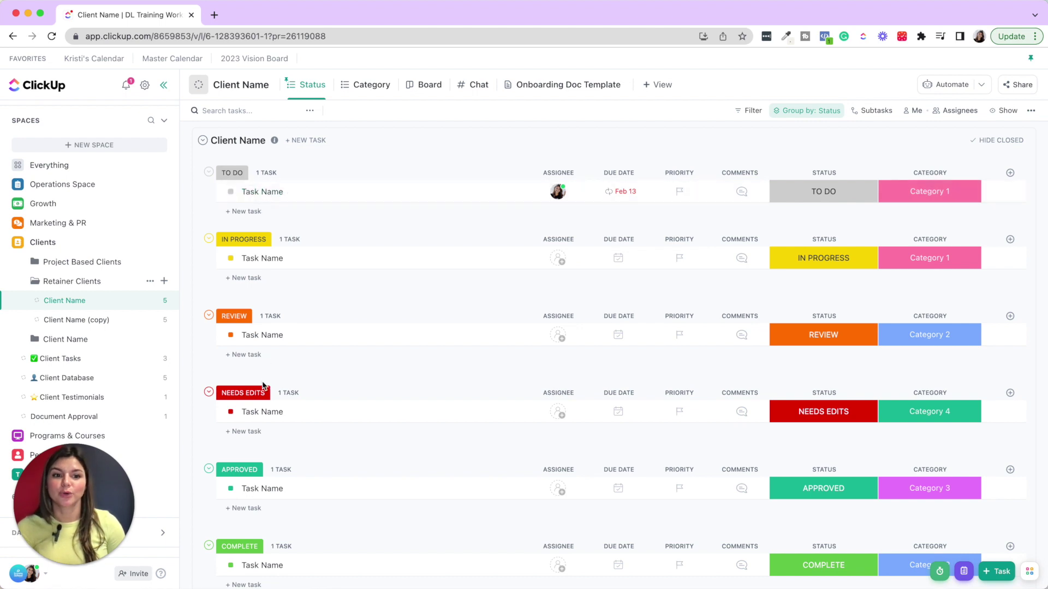
- Hide the Status column and glance at the TO DO task's status choices
click(816, 175)
click(821, 324)
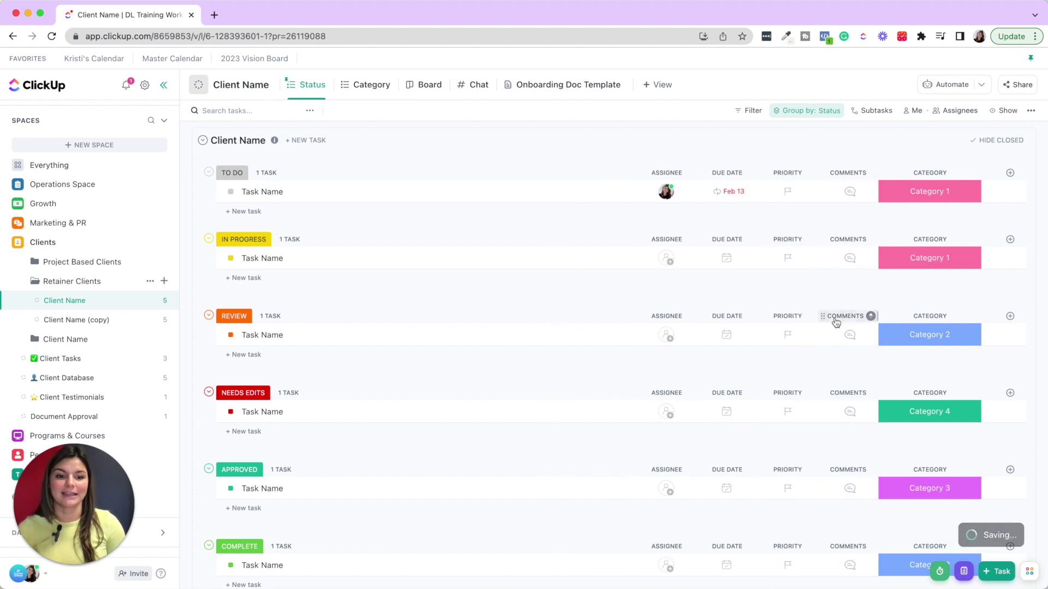
click(230, 195)
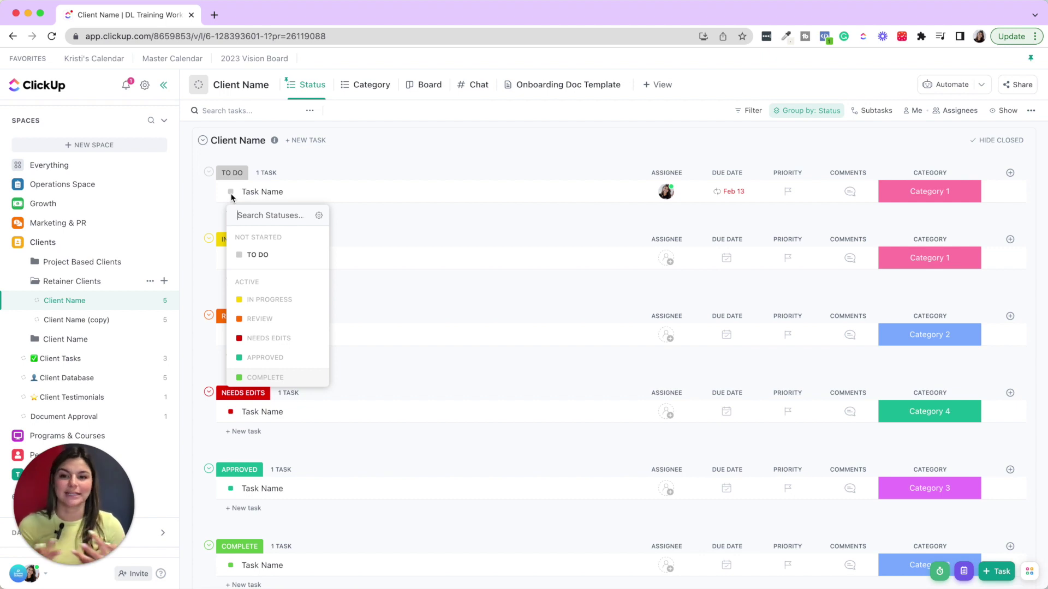
click(393, 168)
- Preview a new Dropdown column and the first task's Category options, cancelling both unchanged
click(1010, 172)
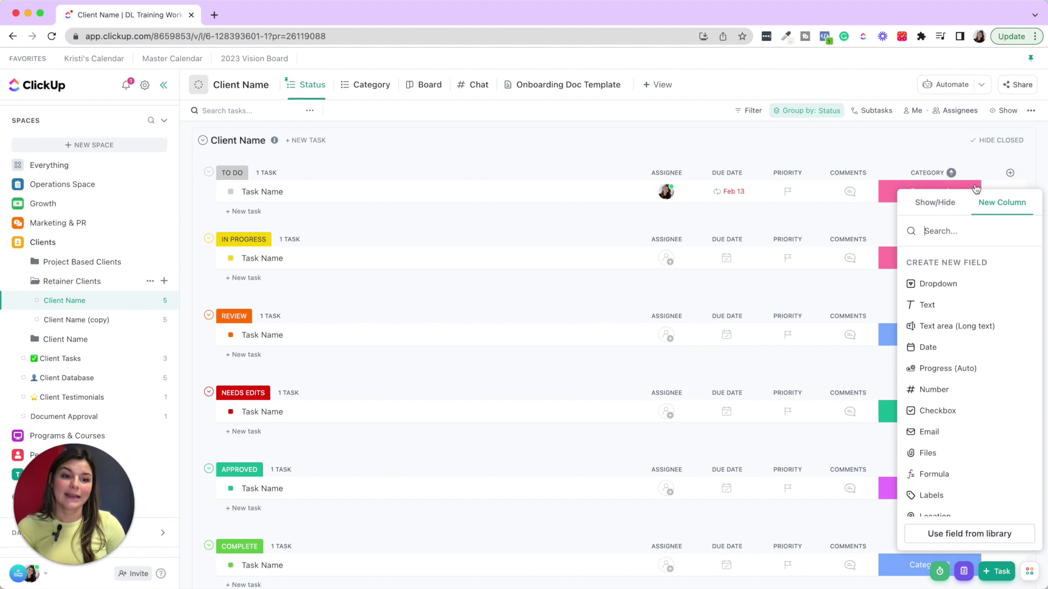
click(941, 283)
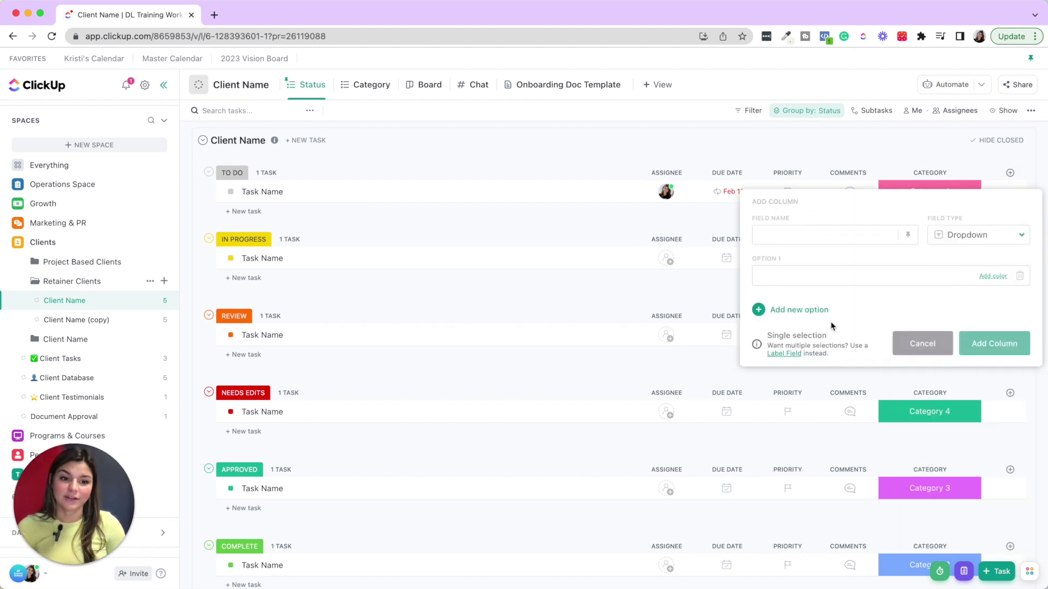
click(928, 150)
click(943, 195)
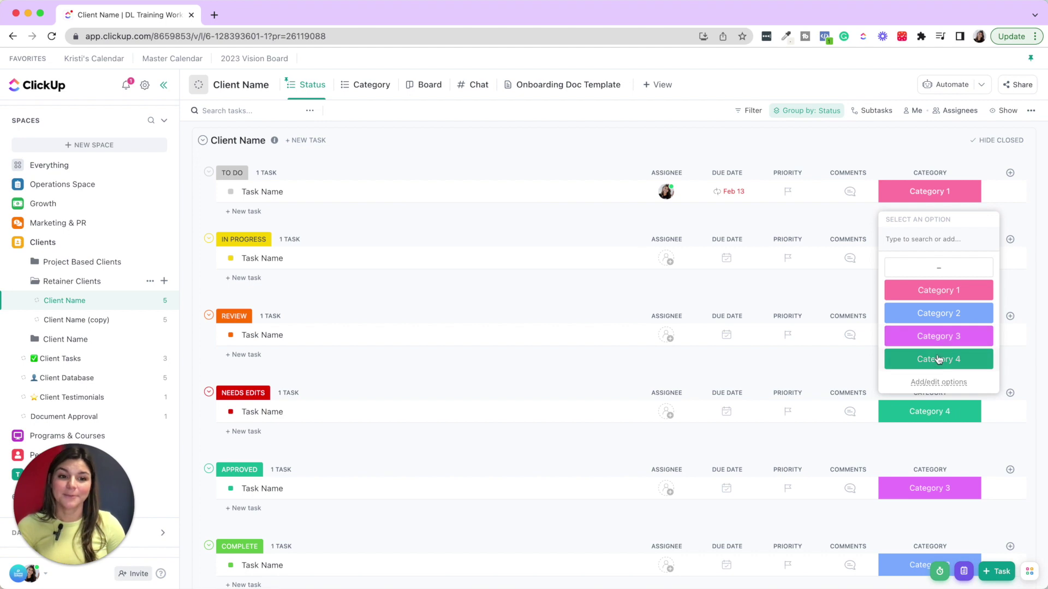
click(909, 158)
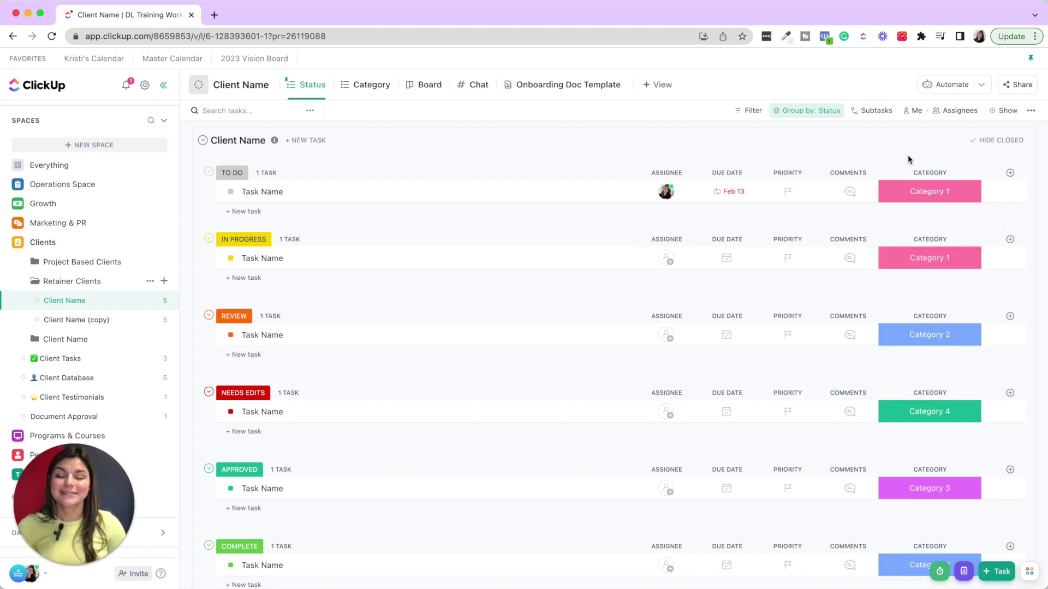
click(815, 111)
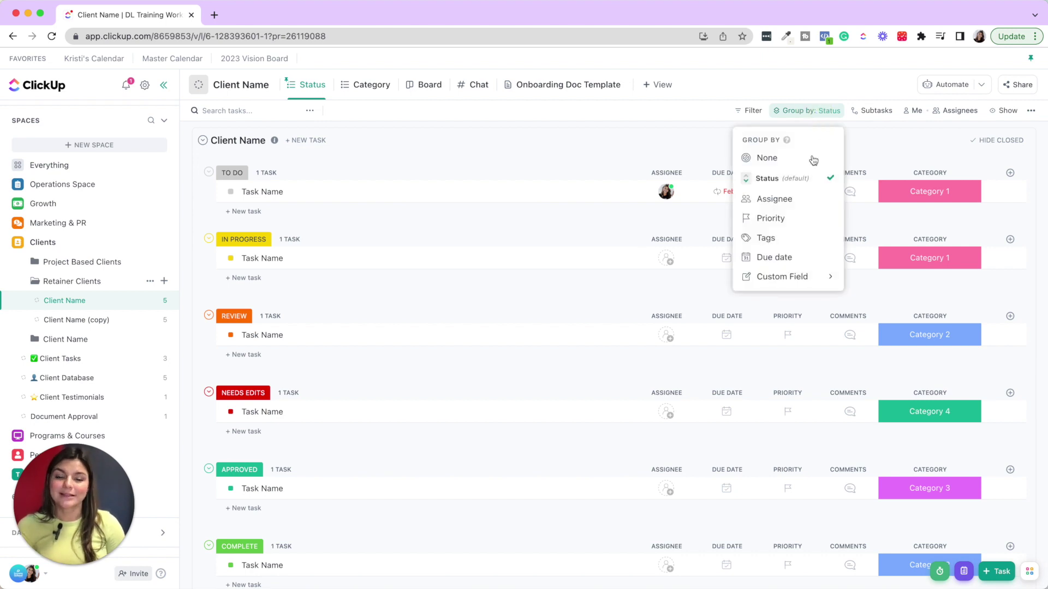
- Group the list by the Category custom field, then switch grouping back to Status
mouse_move(797, 280)
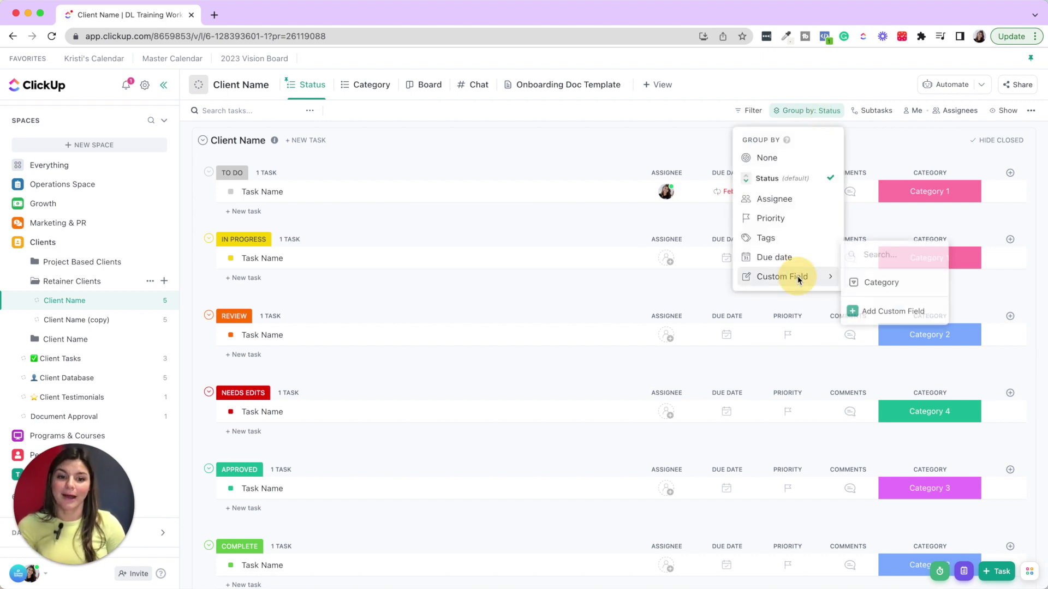
click(883, 281)
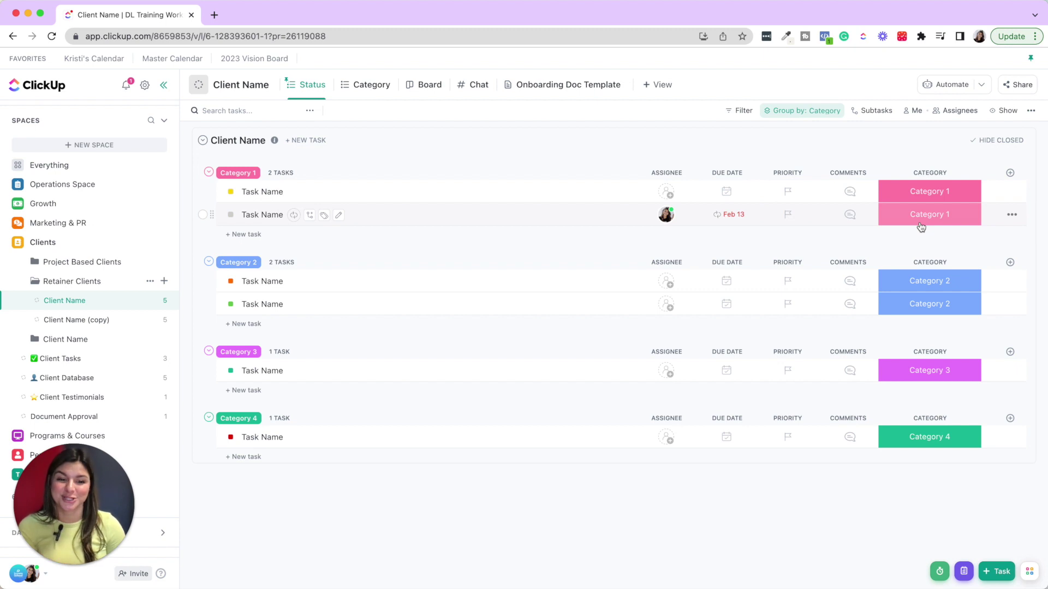
click(805, 110)
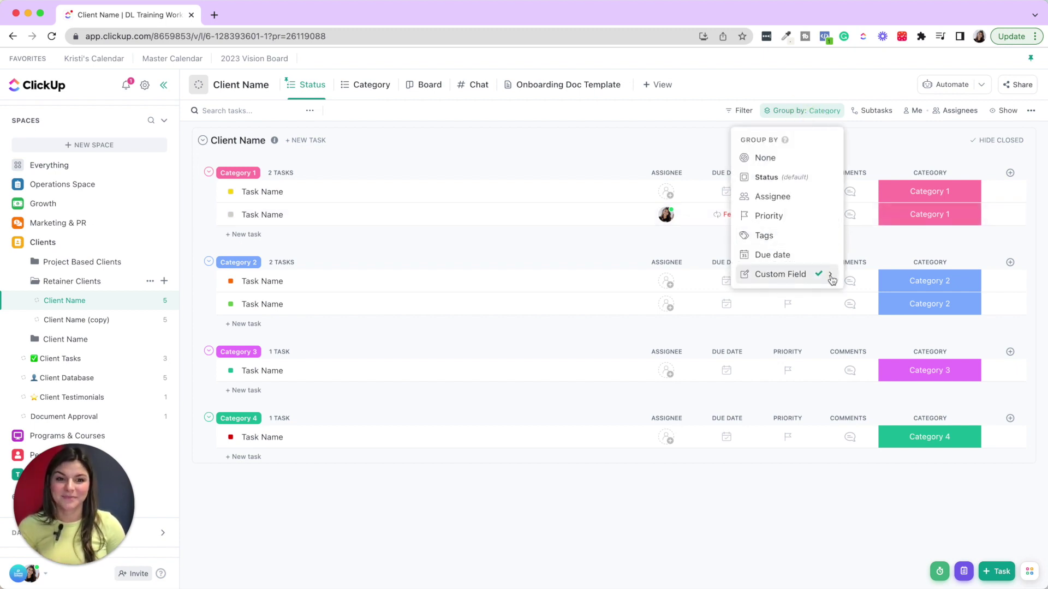
click(789, 179)
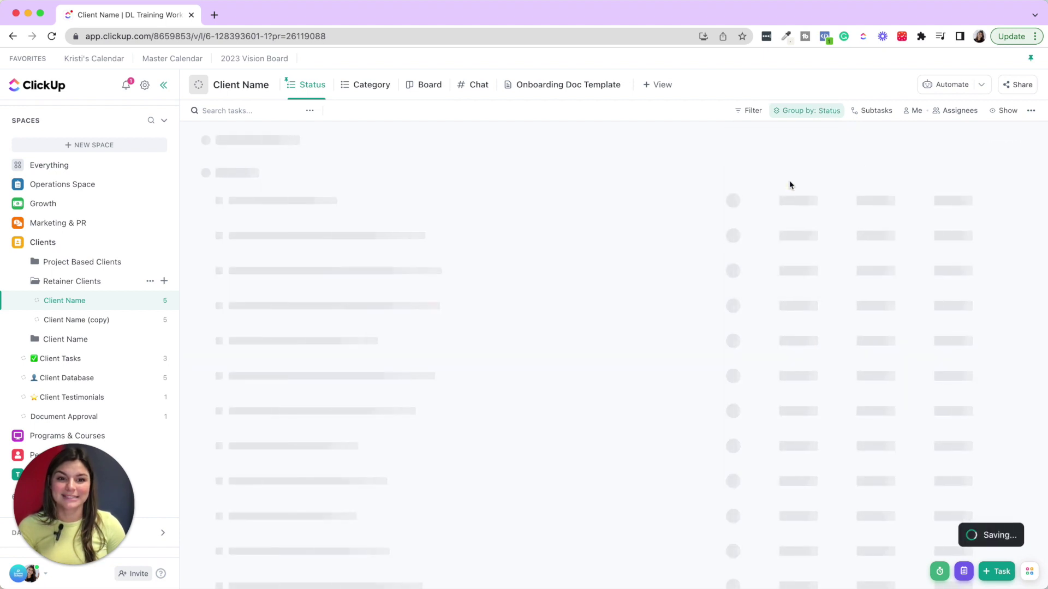
- Switch to the Category view, then open Workflow Mapping Template under Project Based Clients
click(365, 90)
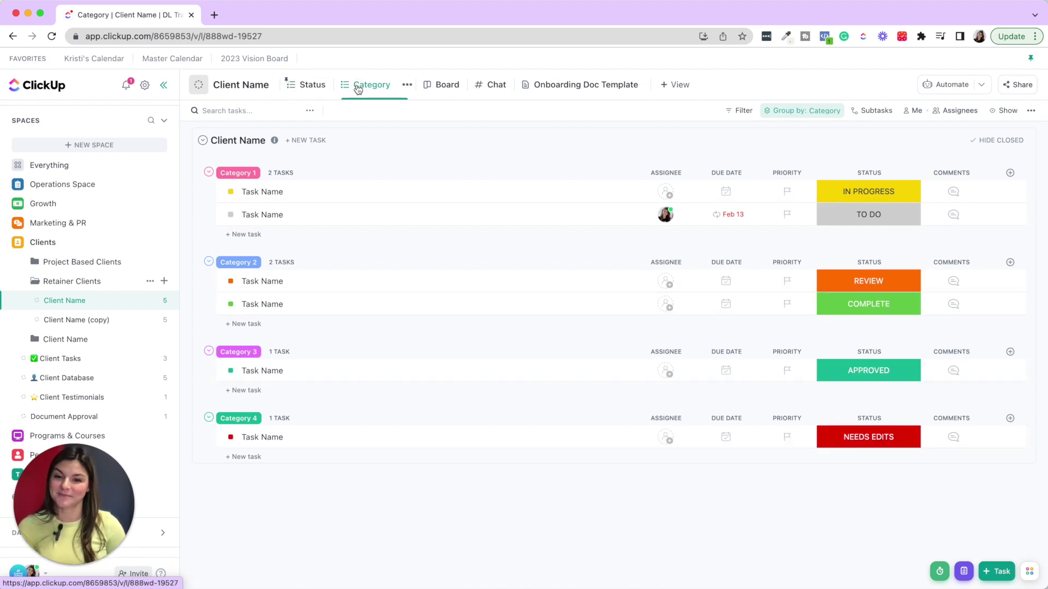
click(38, 263)
click(94, 282)
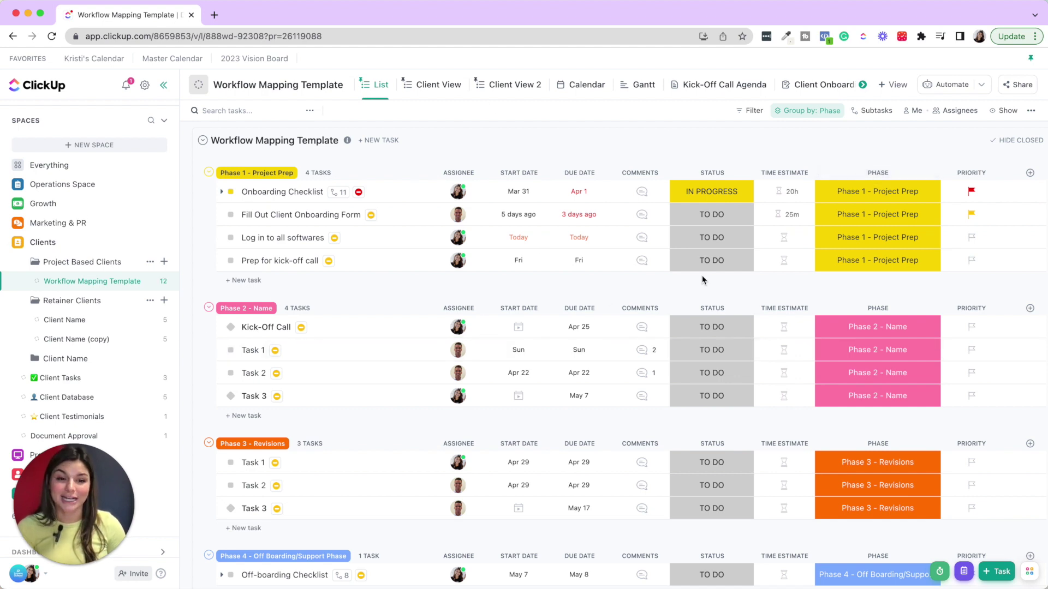
- Hide the Phase column, leaving Onboarding Checklist's phase and status unchanged
click(868, 194)
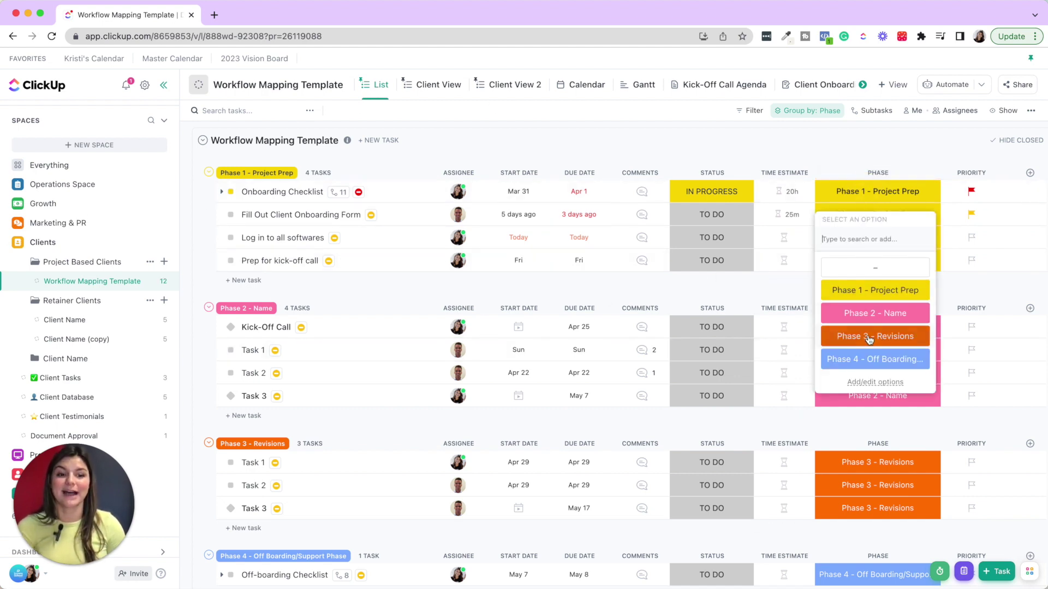
click(906, 140)
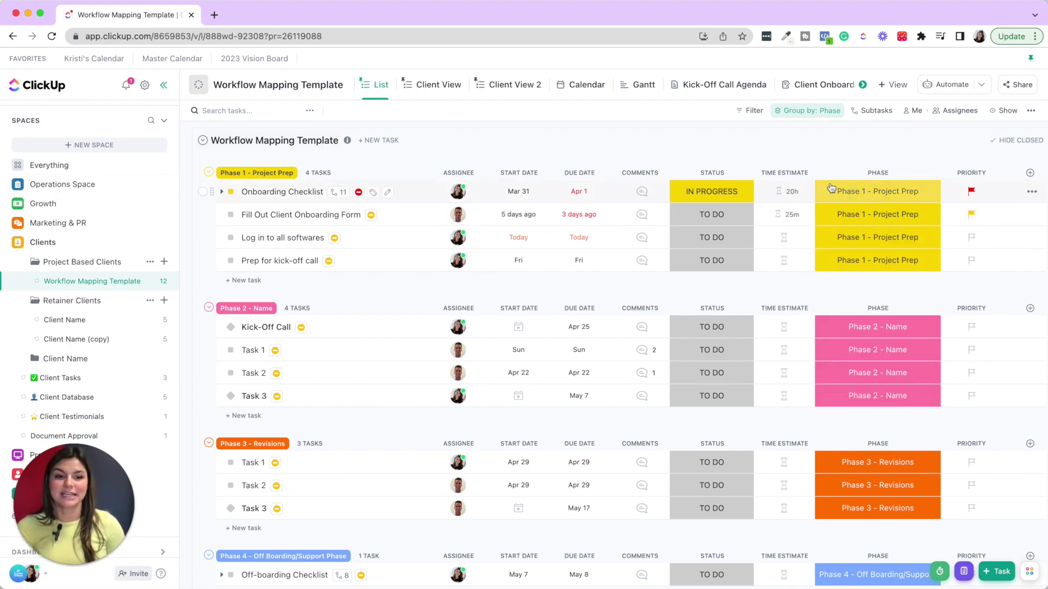
click(888, 173)
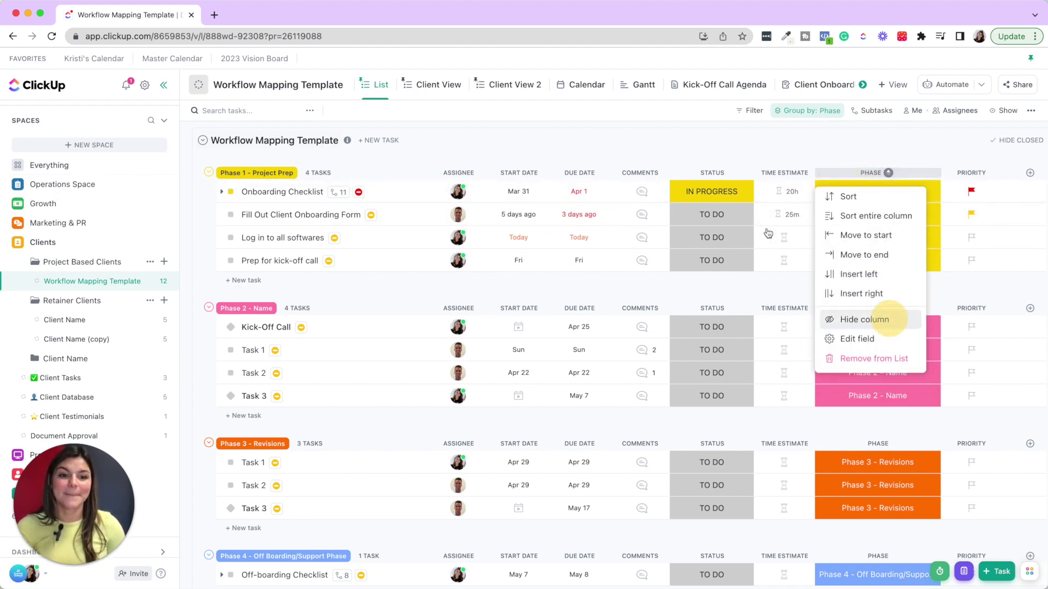
click(887, 321)
click(807, 198)
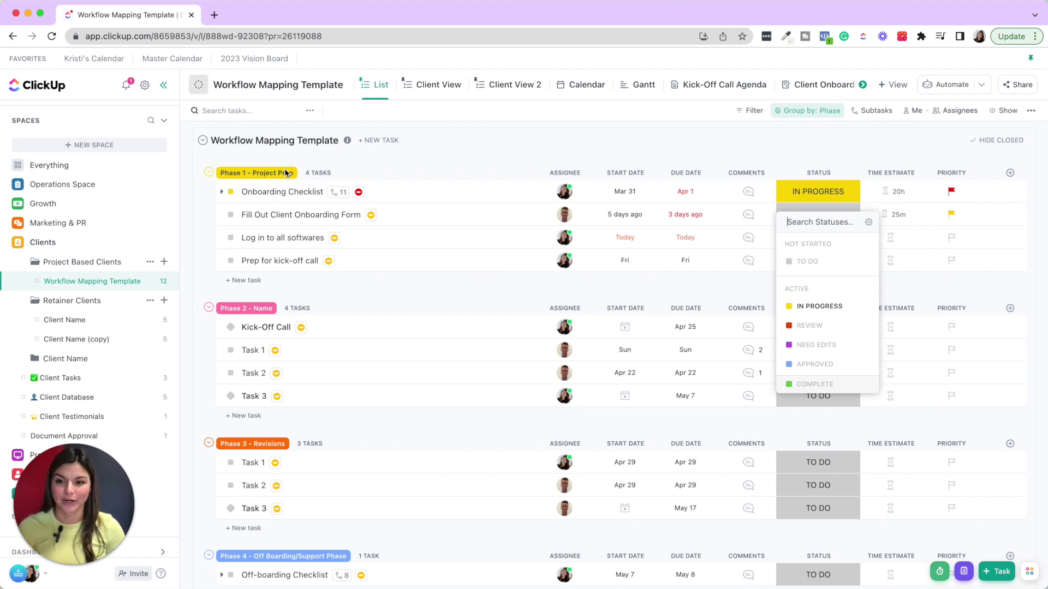
click(66, 242)
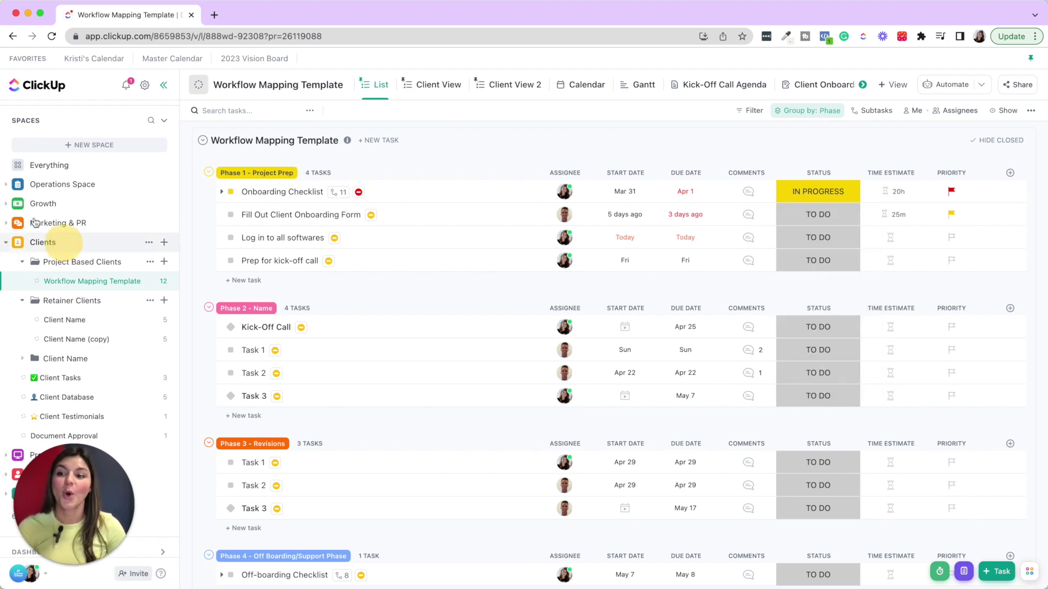
- Open the Instagram list under Marketing & PR > Marketing Platforms
click(49, 223)
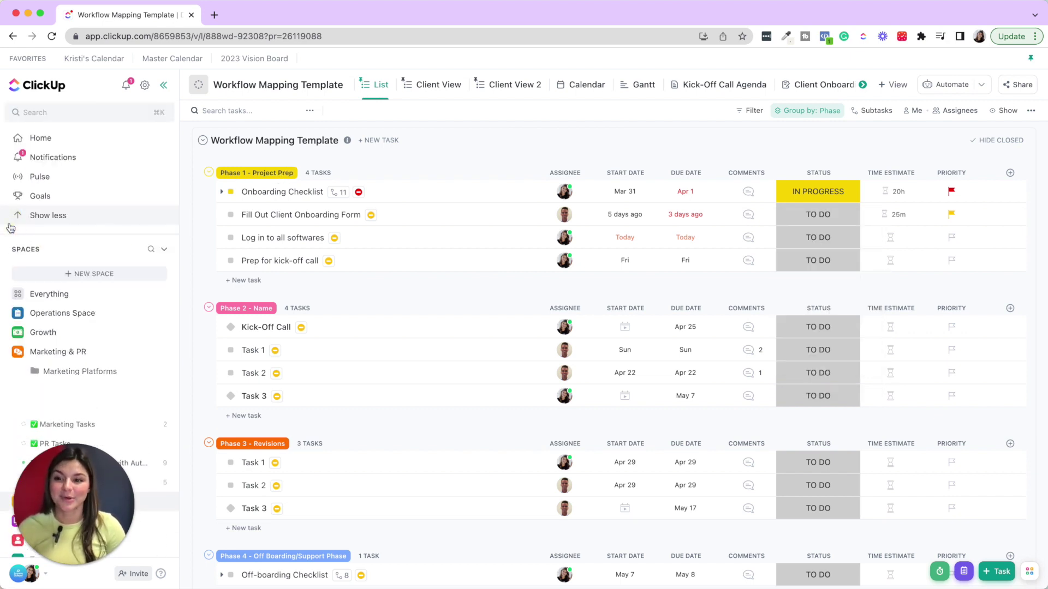
click(22, 371)
scroll(109, 351, down, 3)
click(108, 349)
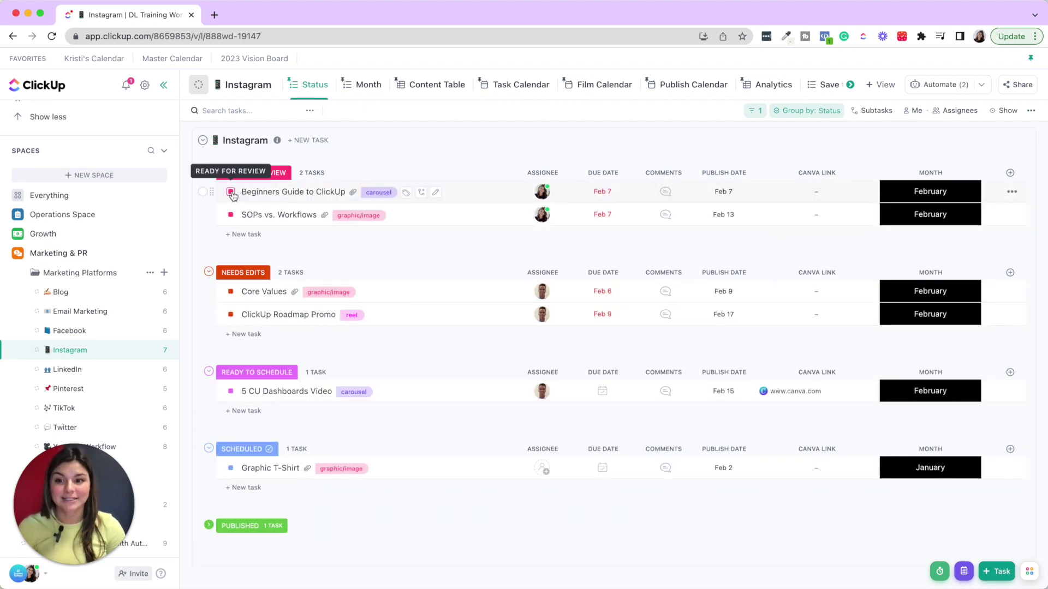
- Preview Beginners Guide to ClickUp's status and Month options without changing them
click(231, 192)
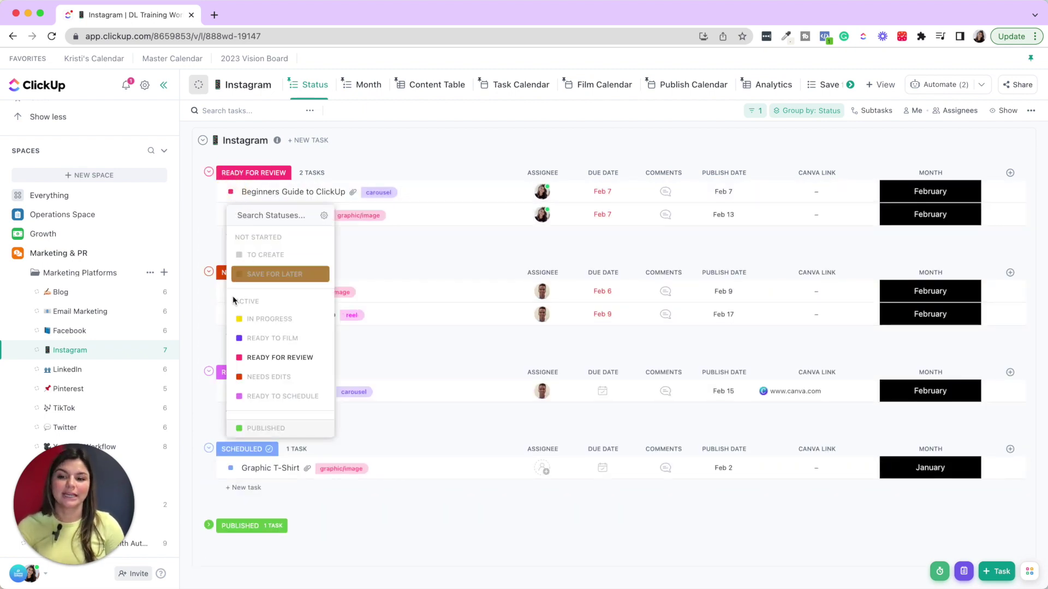
scroll(308, 317, down, 1)
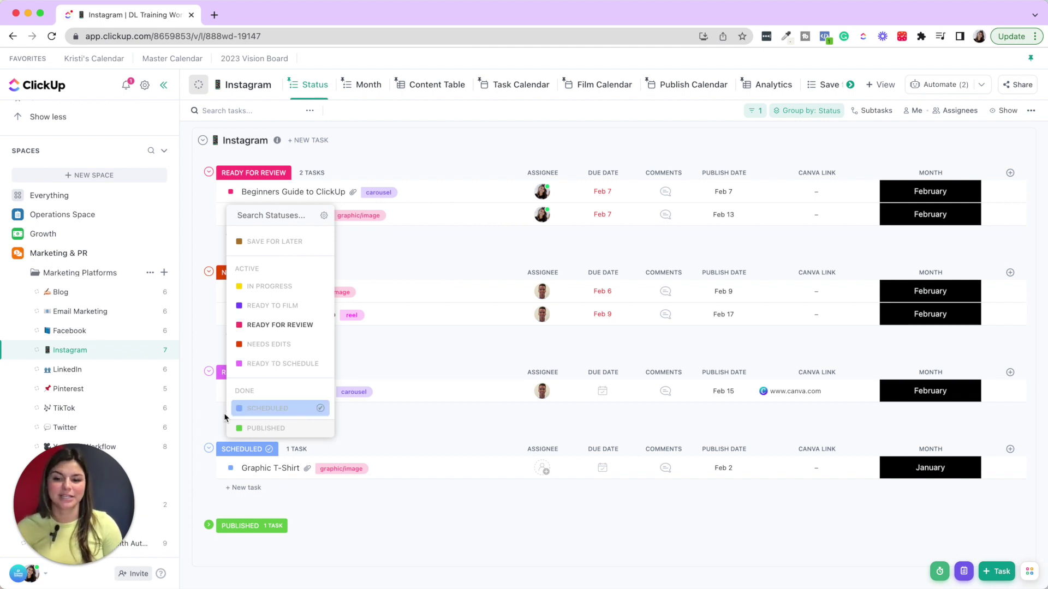
click(458, 140)
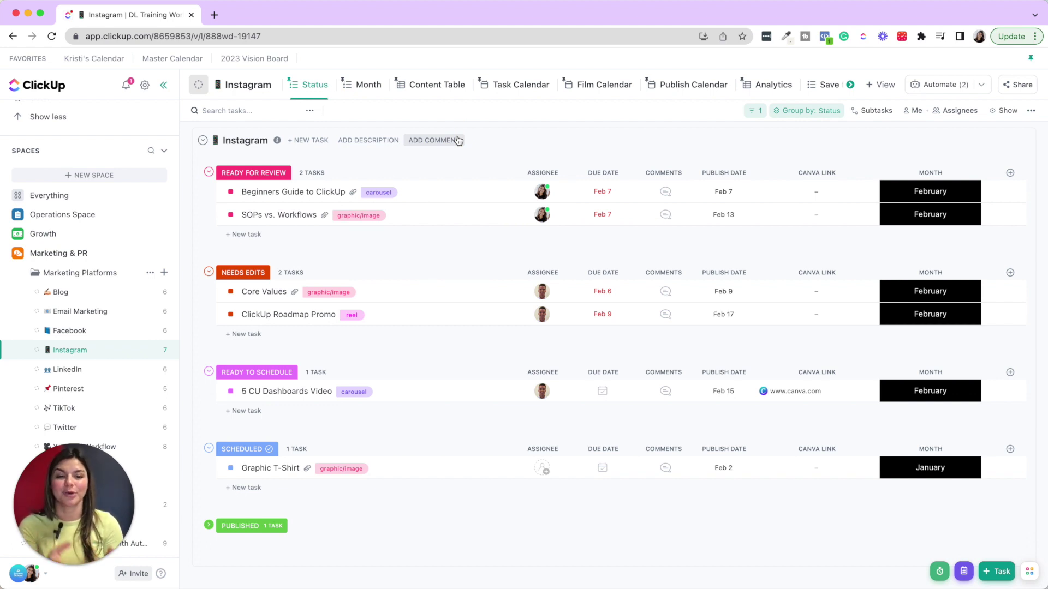
click(929, 196)
scroll(950, 315, down, 5)
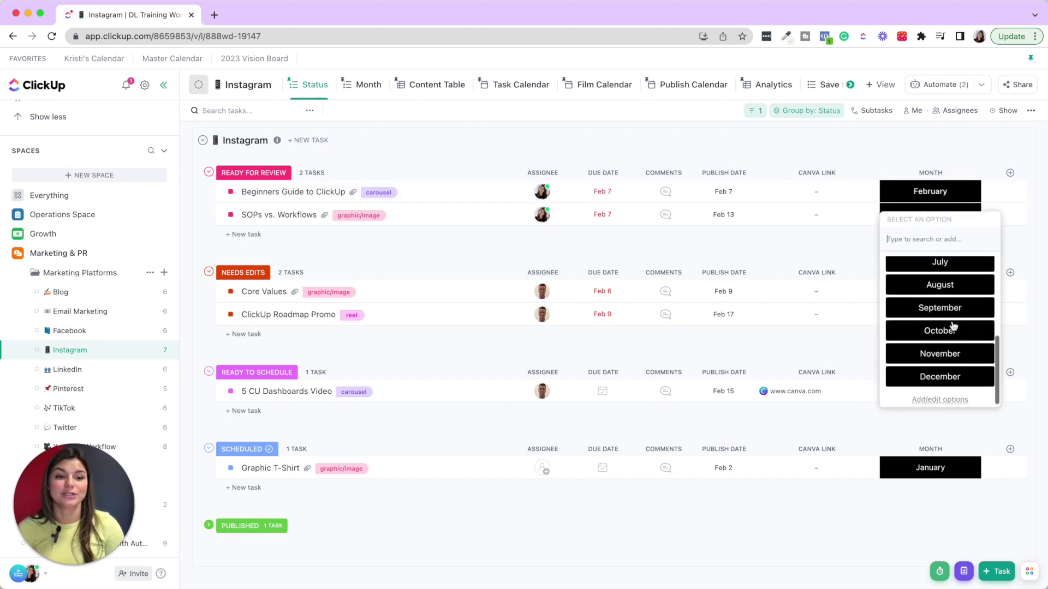
scroll(951, 322, up, 5)
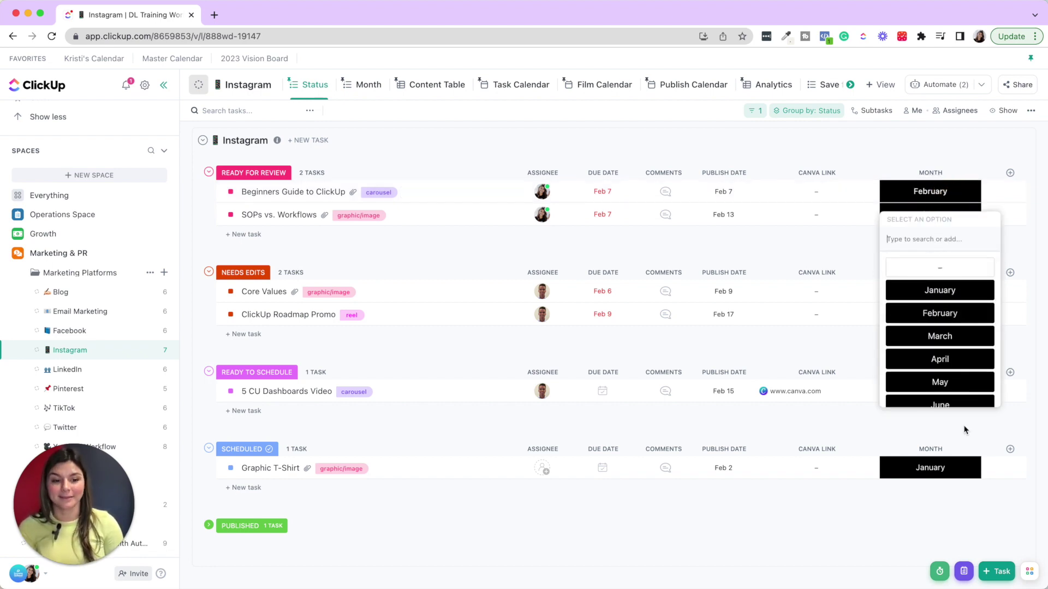
click(918, 153)
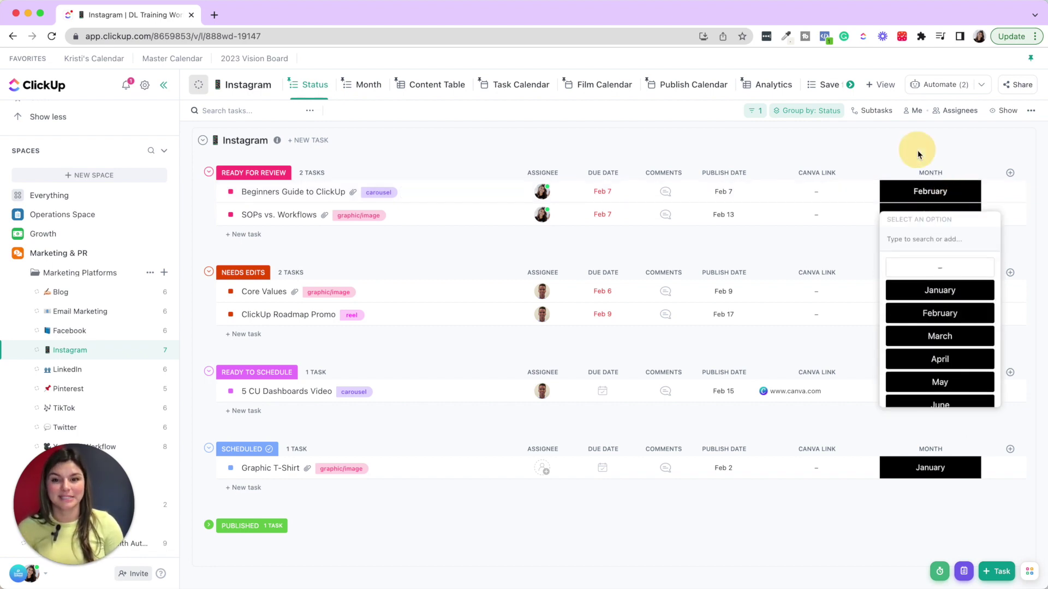
- Toggle between the Instagram list's Month and Status views, ending on Month
click(360, 89)
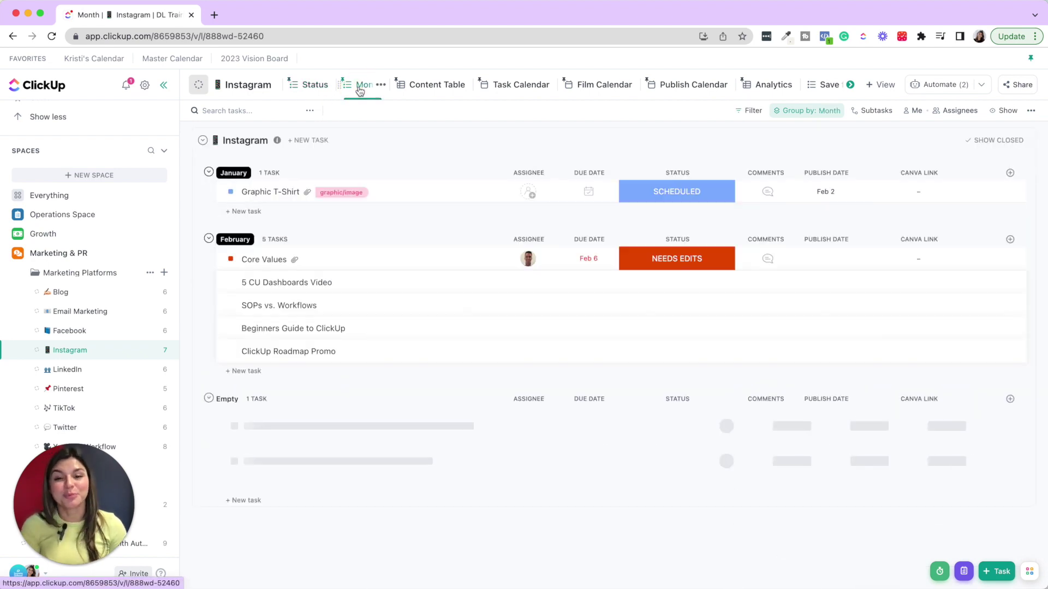
click(321, 88)
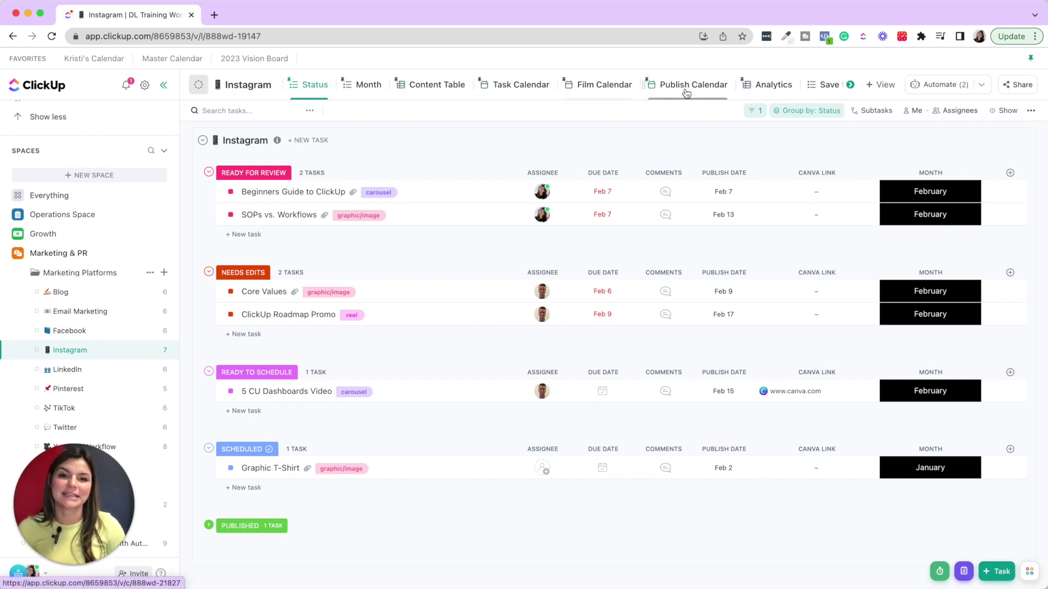
scroll(687, 88, right, 5)
scroll(492, 84, left, 5)
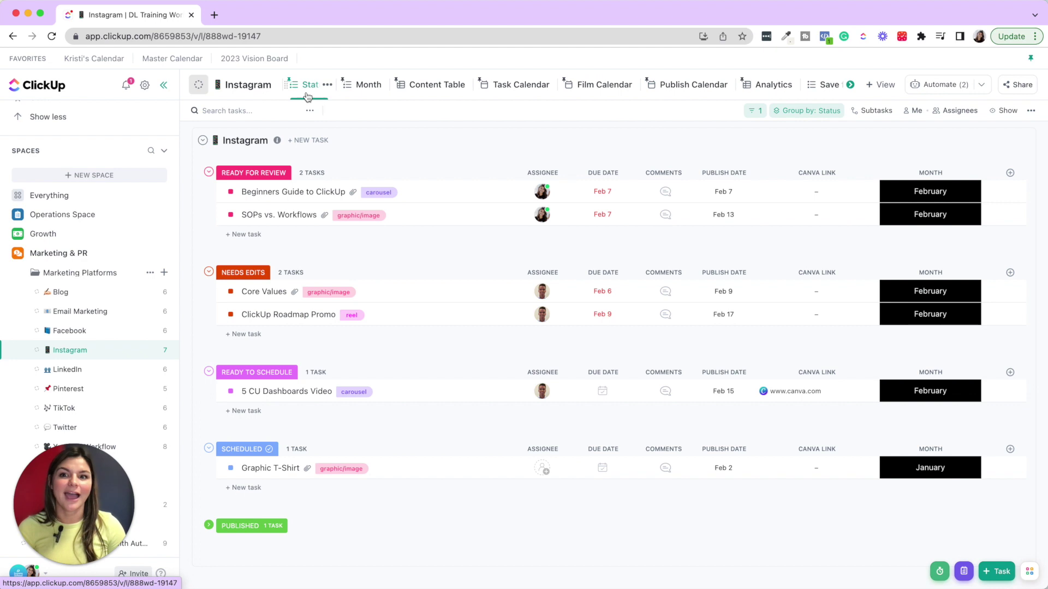
click(361, 90)
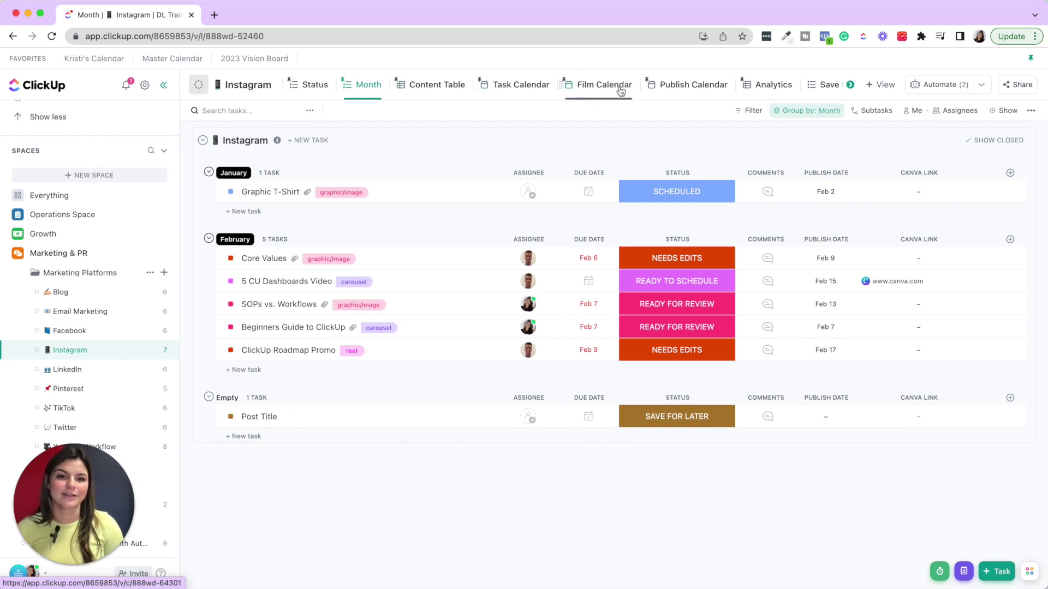
scroll(695, 89, right, 3)
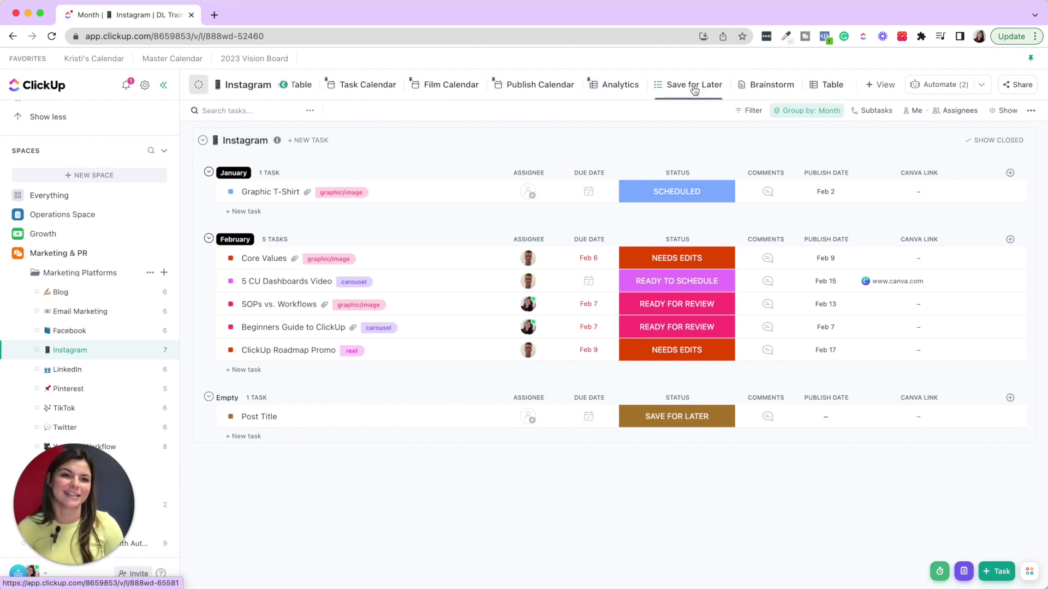
scroll(693, 89, left, 3)
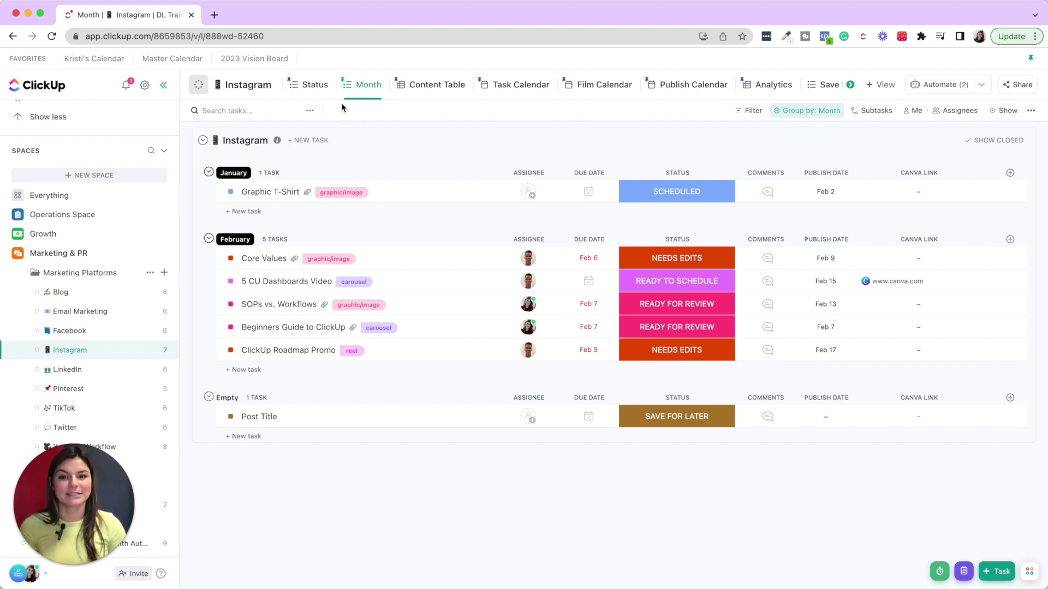
click(884, 85)
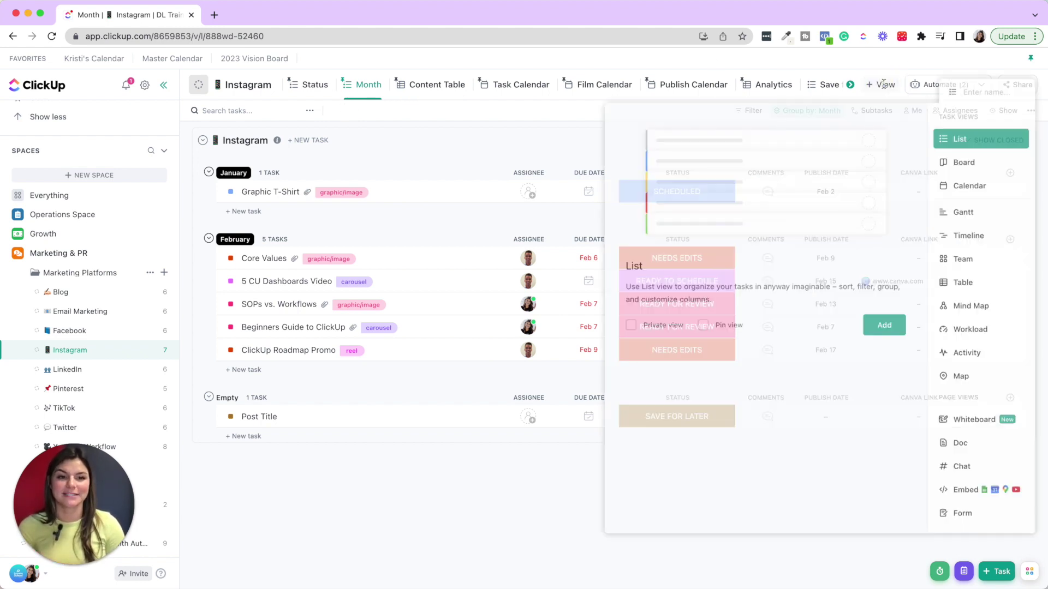
click(340, 130)
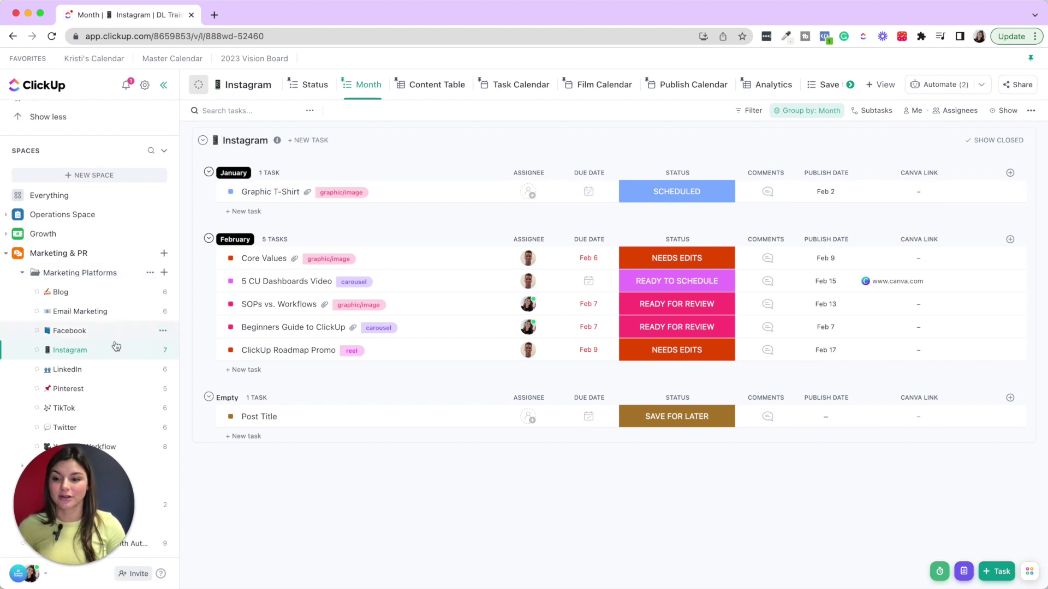
scroll(112, 349, down, 5)
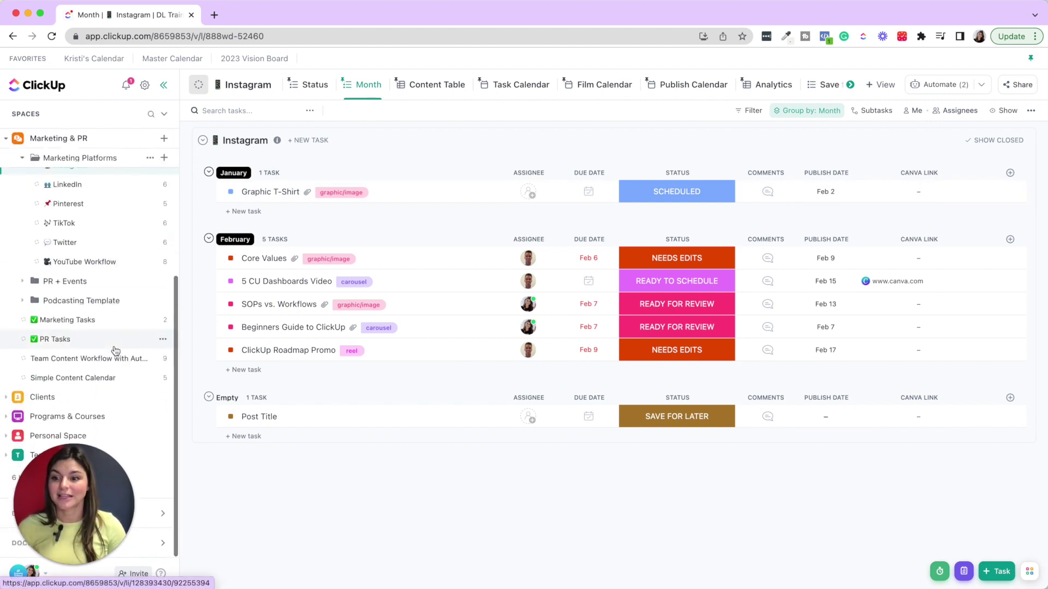
click(37, 459)
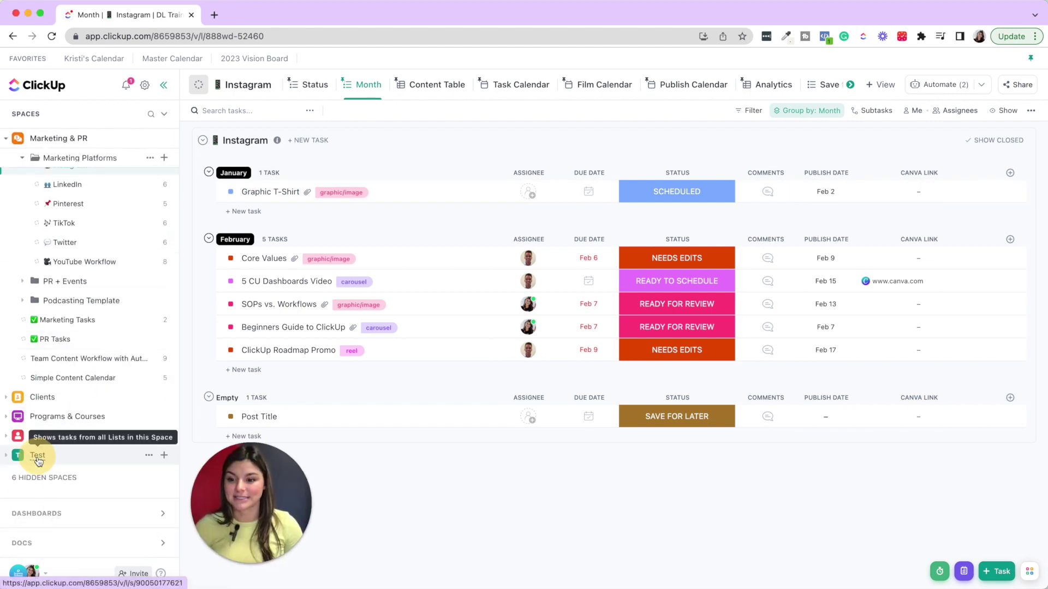
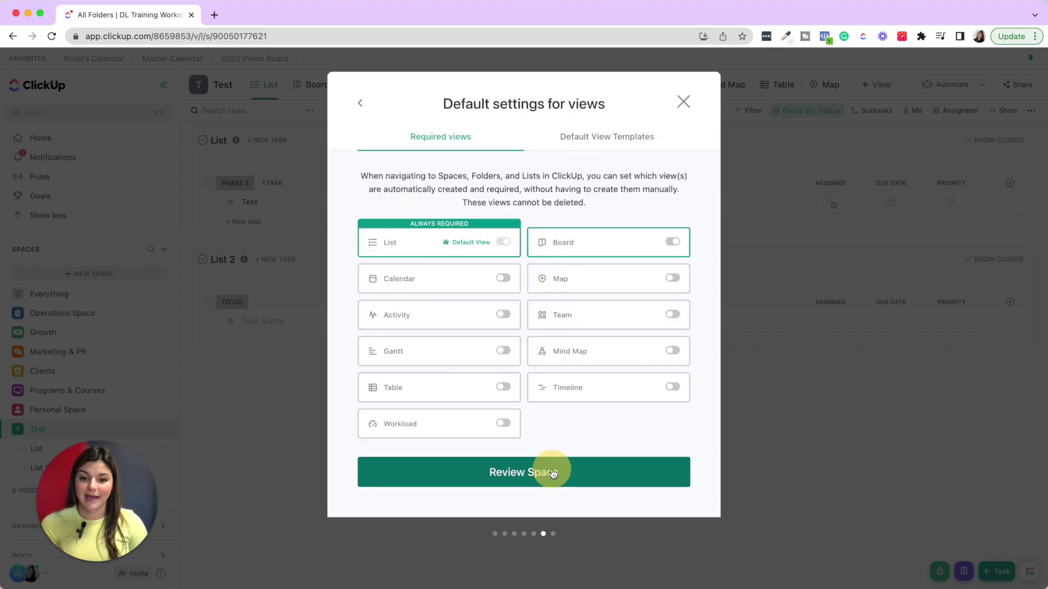
- Create Test Space with Board turned off so only the List view is required, adding no extra view
click(672, 242)
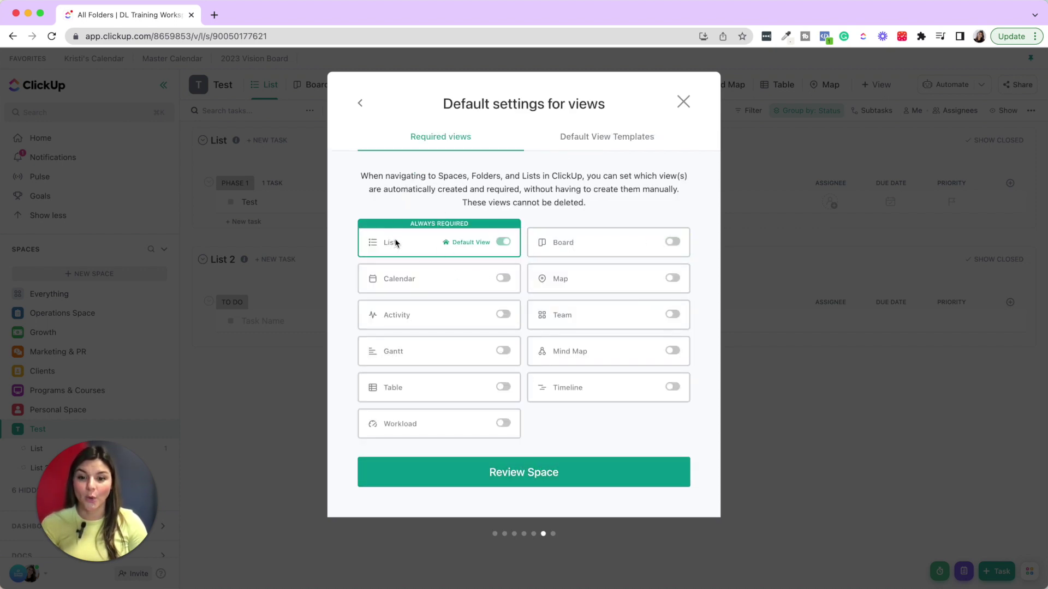
click(533, 483)
click(529, 407)
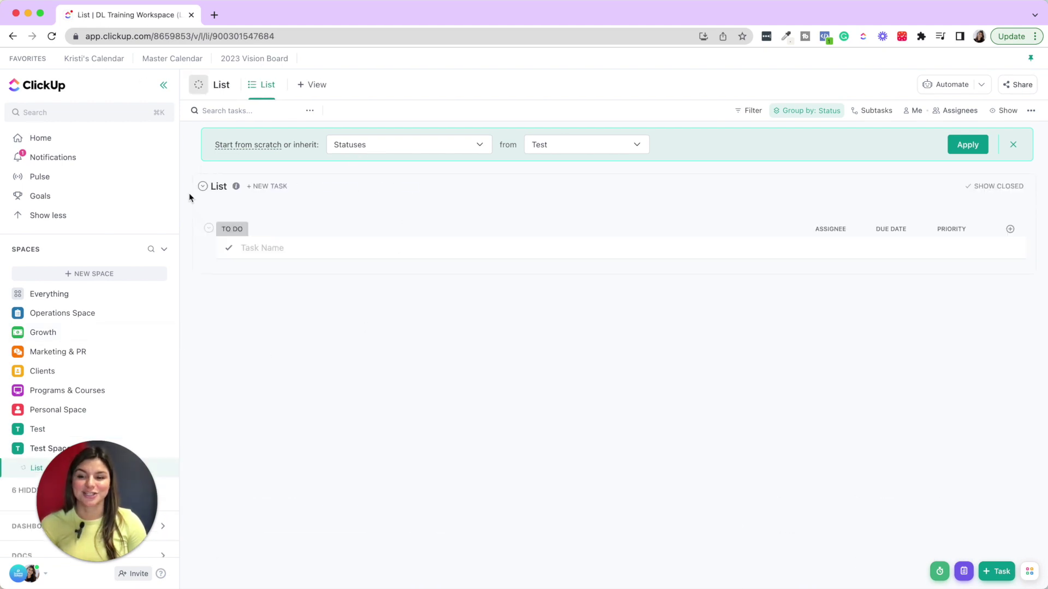
click(306, 85)
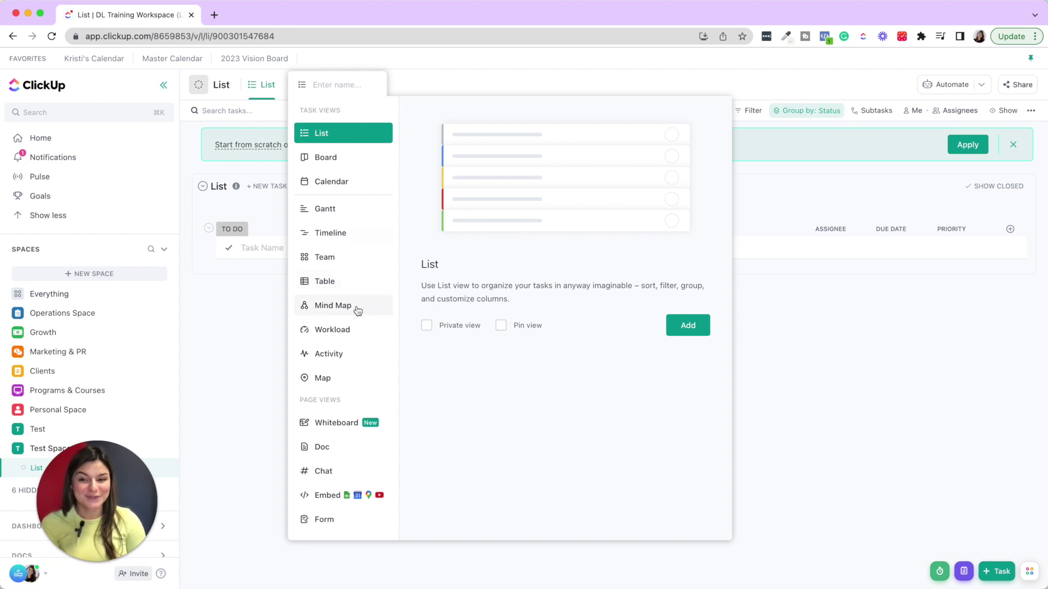
click(214, 305)
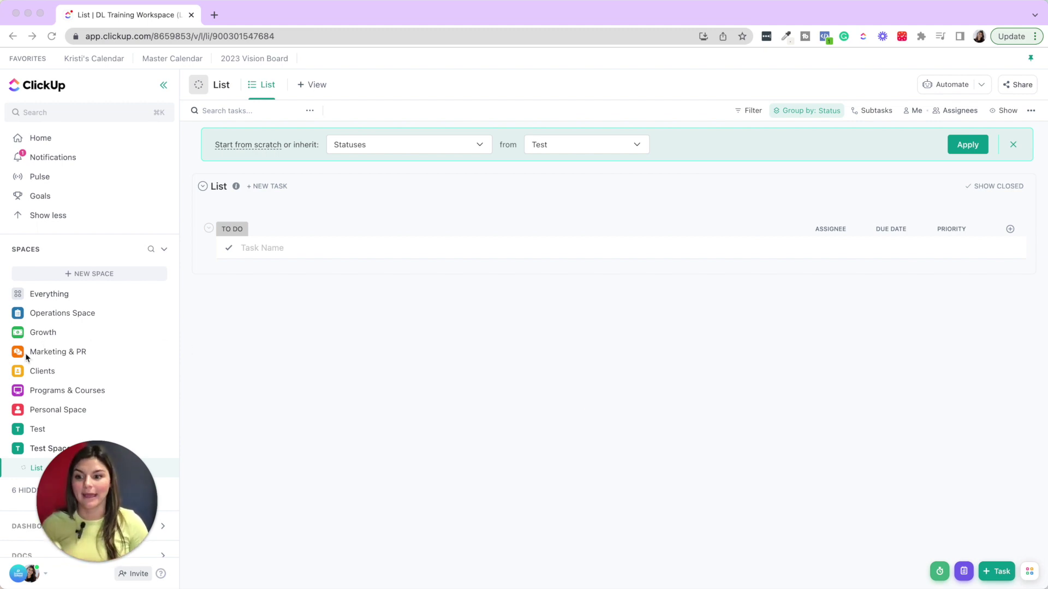
- Open Workflow Mapping Template under Clients and expand the Client Name folder to reveal its phases
click(6, 371)
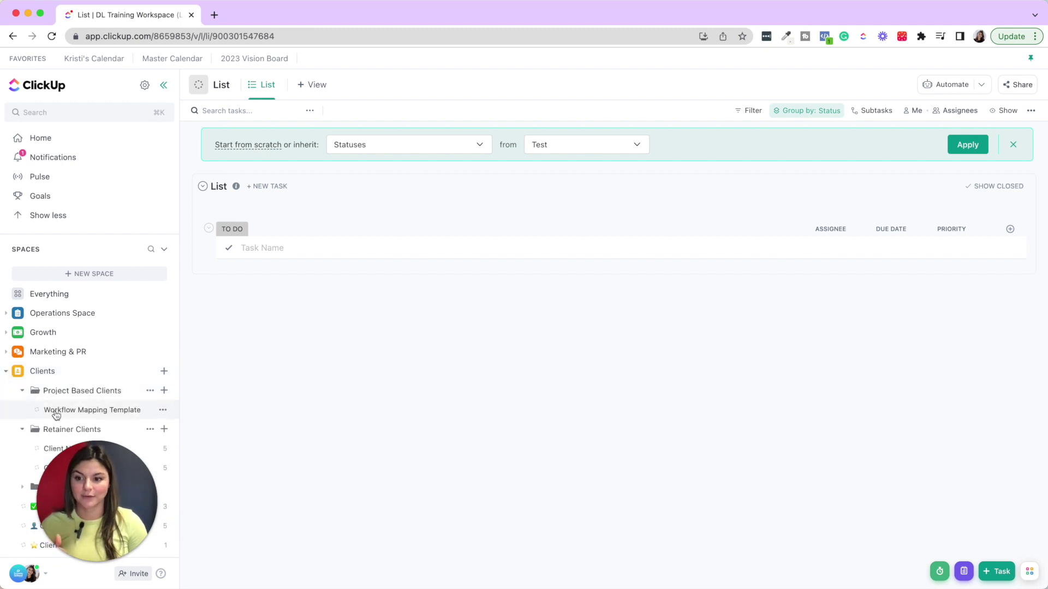
click(77, 410)
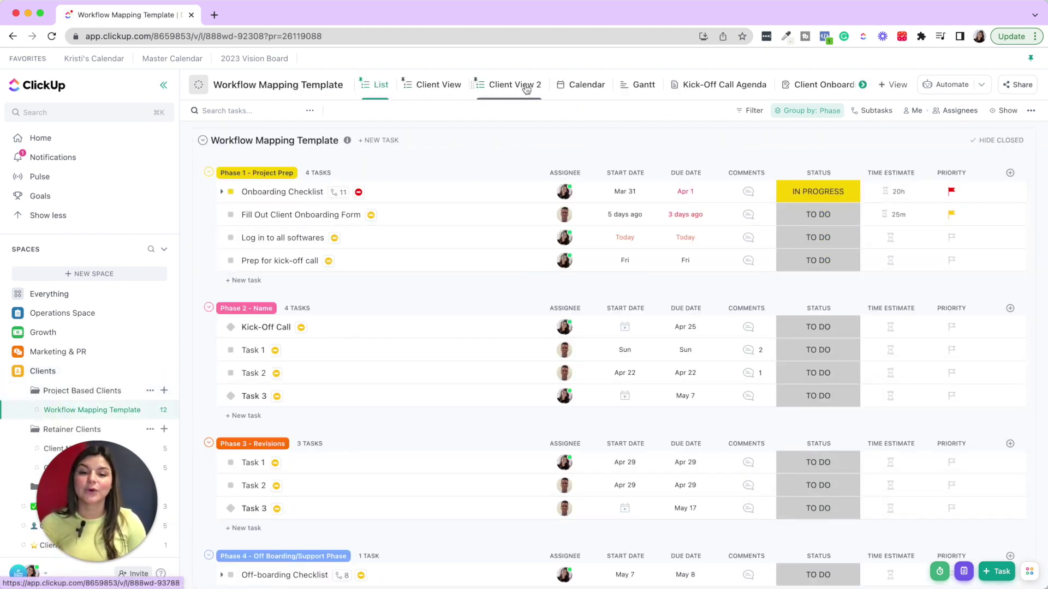
scroll(546, 93, right, 2)
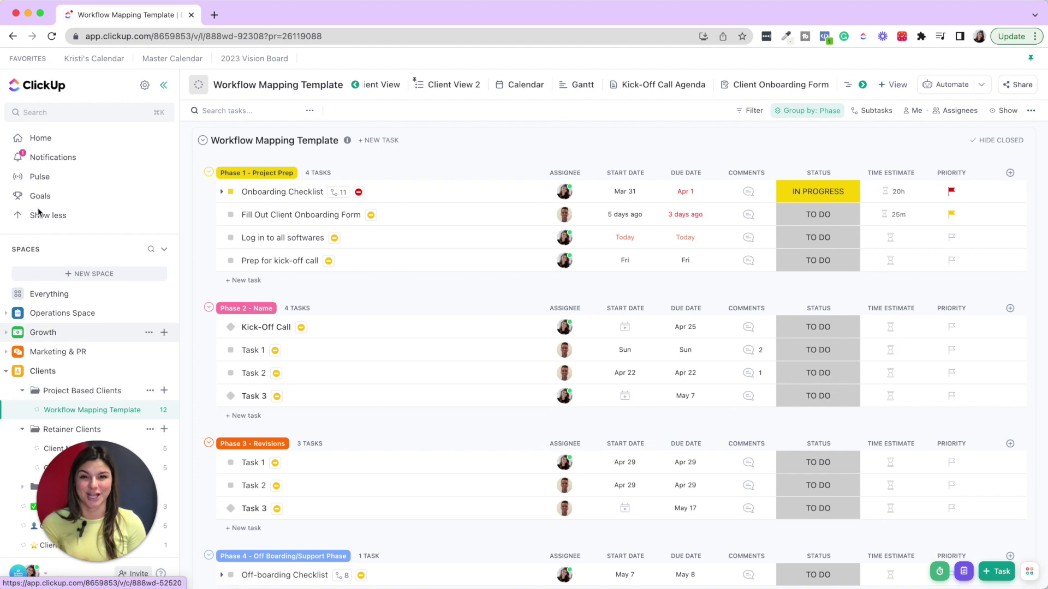
scroll(87, 175, down, 2)
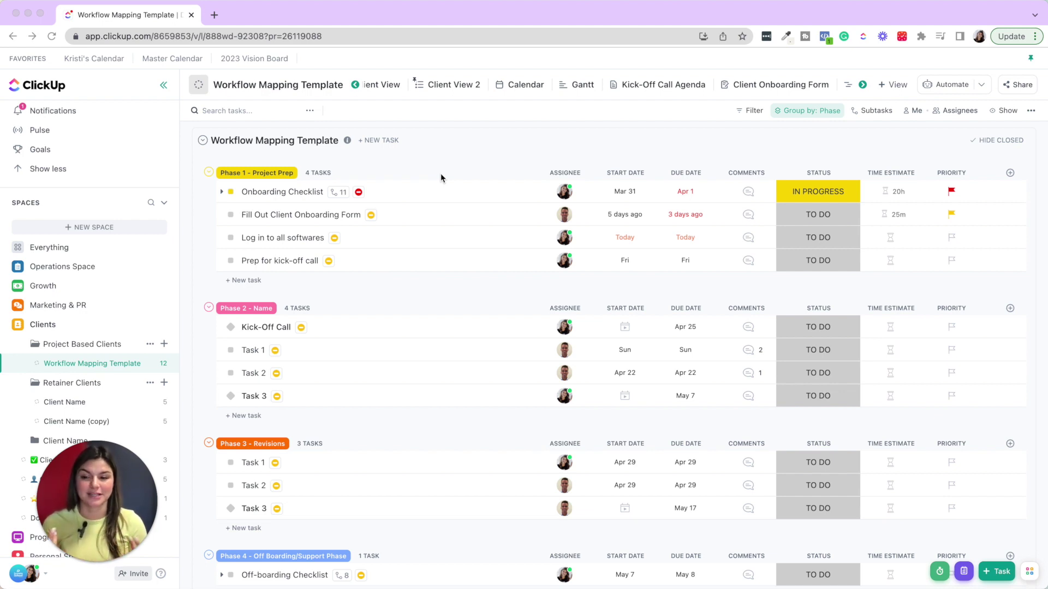
scroll(64, 377, down, 5)
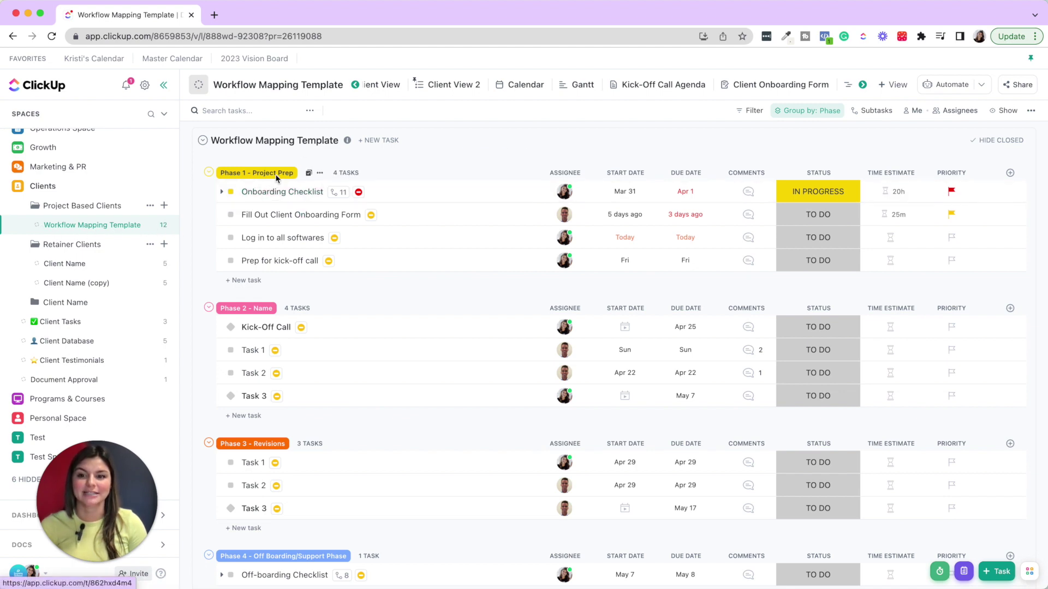
scroll(307, 274, down, 3)
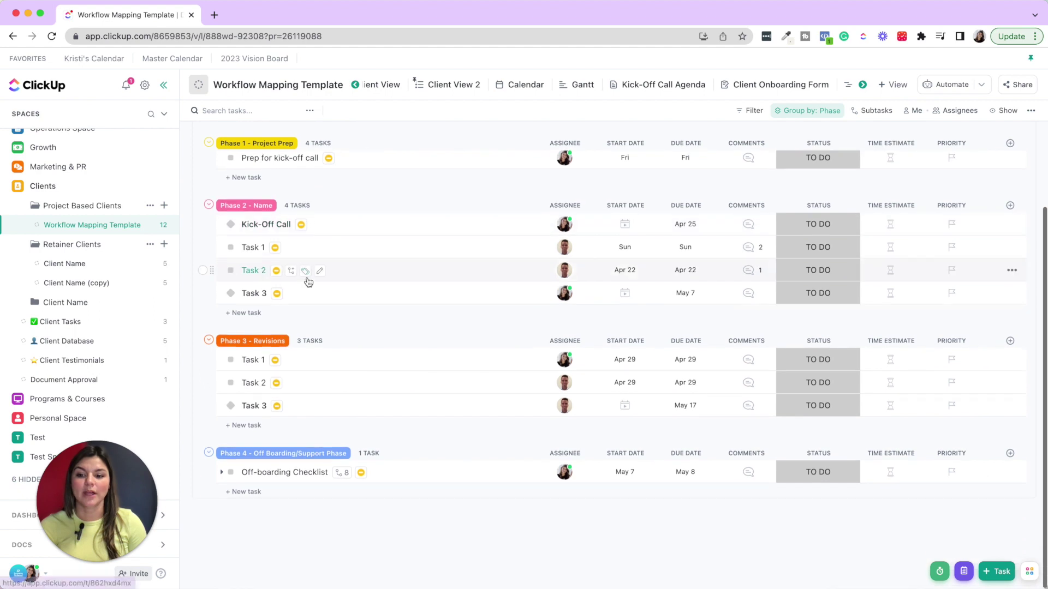
click(22, 303)
scroll(82, 305, down, 1)
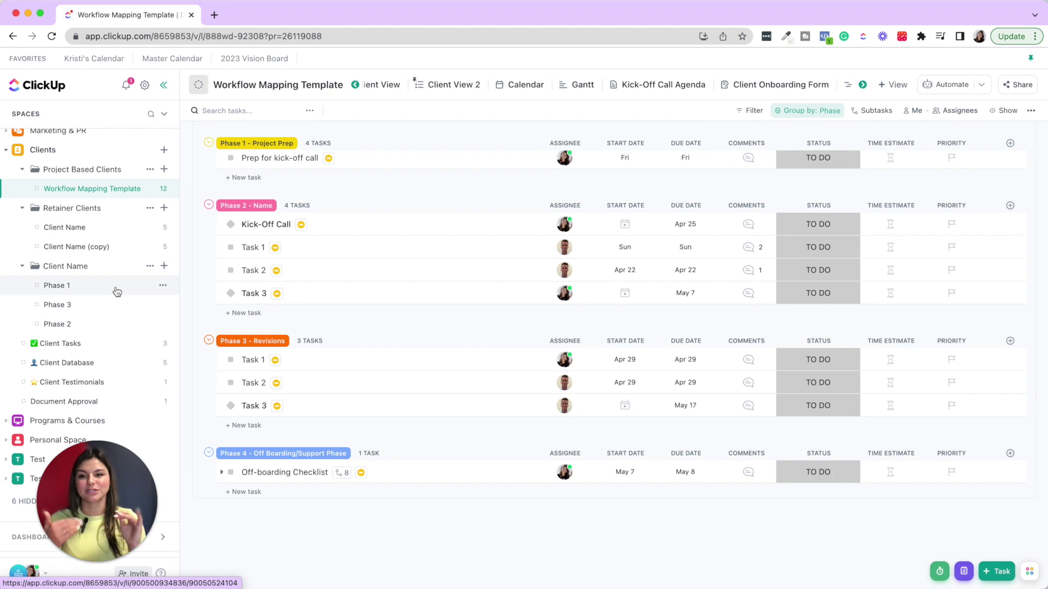
scroll(546, 178, up, 3)
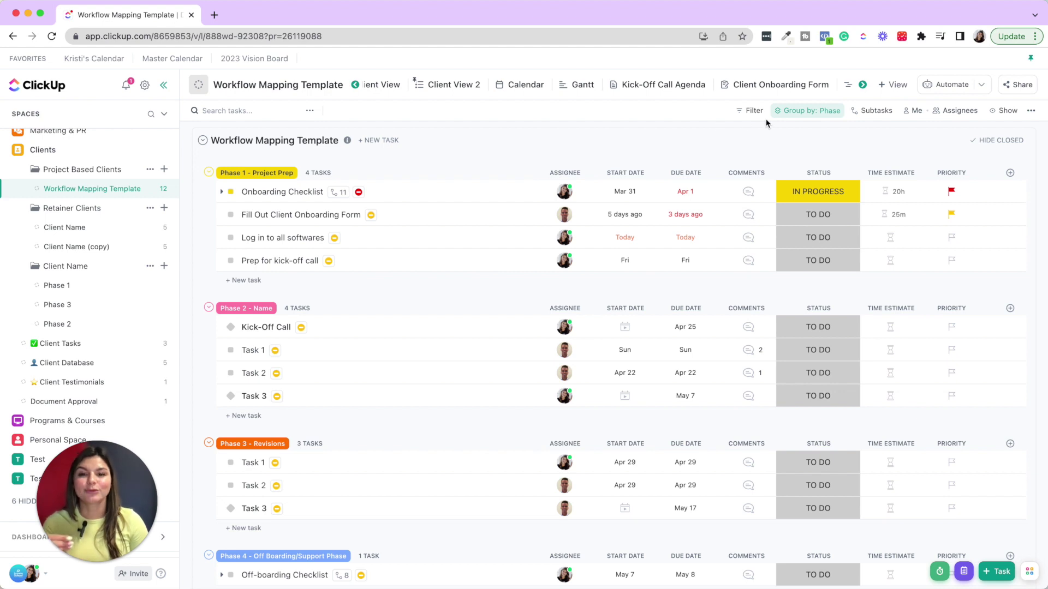
click(780, 111)
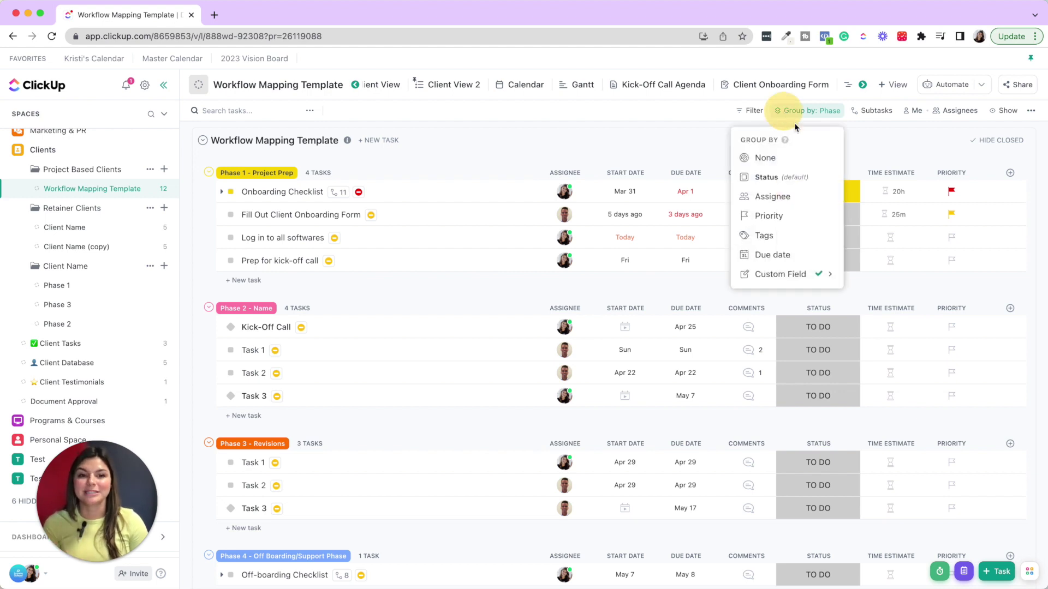
click(817, 277)
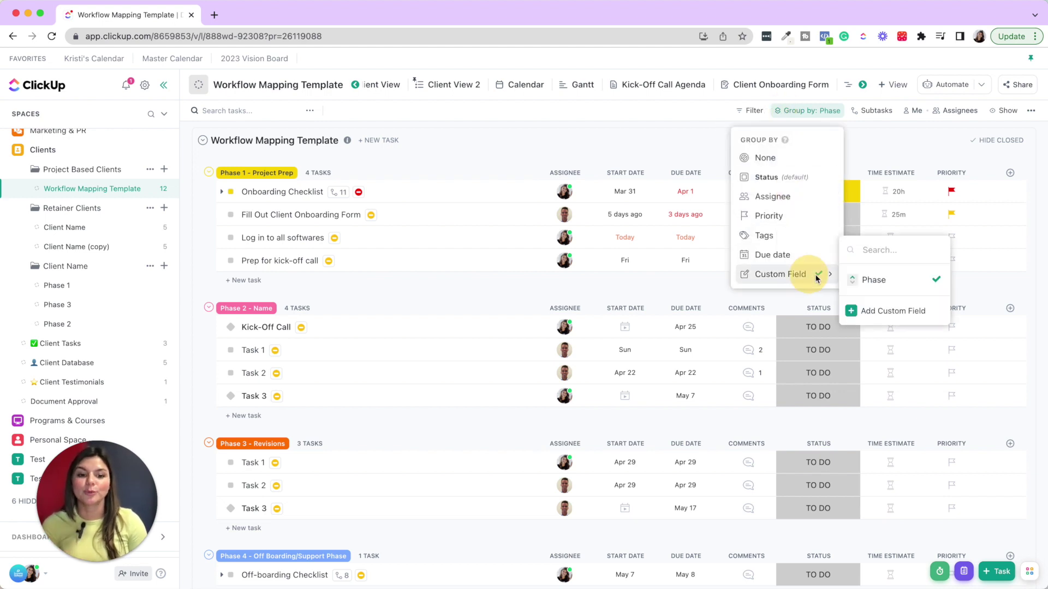
click(600, 154)
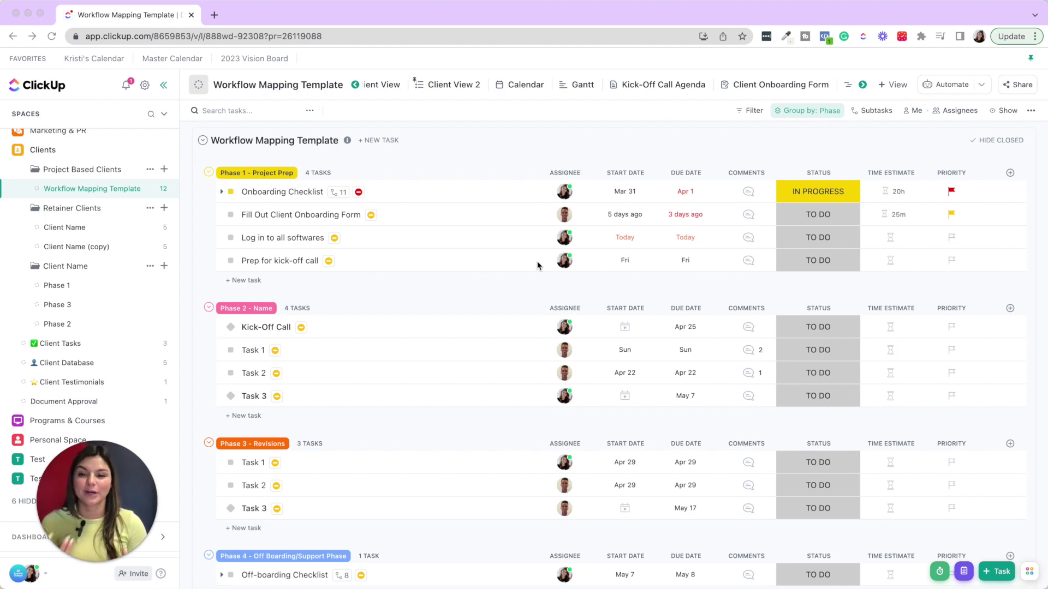
scroll(127, 243, up, 3)
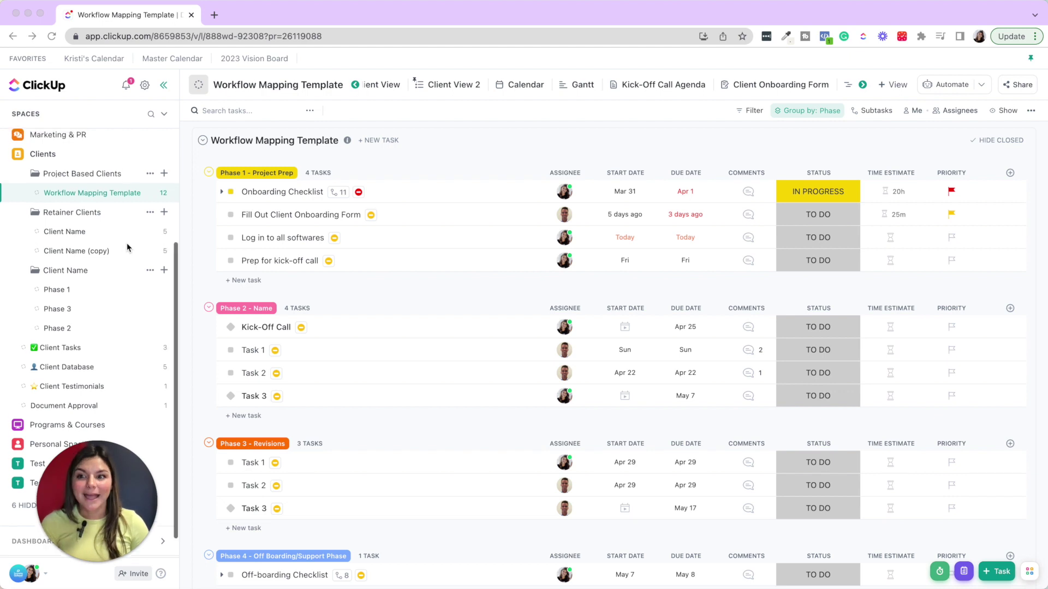
- Open the Everything view's calendar to see April 2023 tasks across all spaces
scroll(126, 243, down, 3)
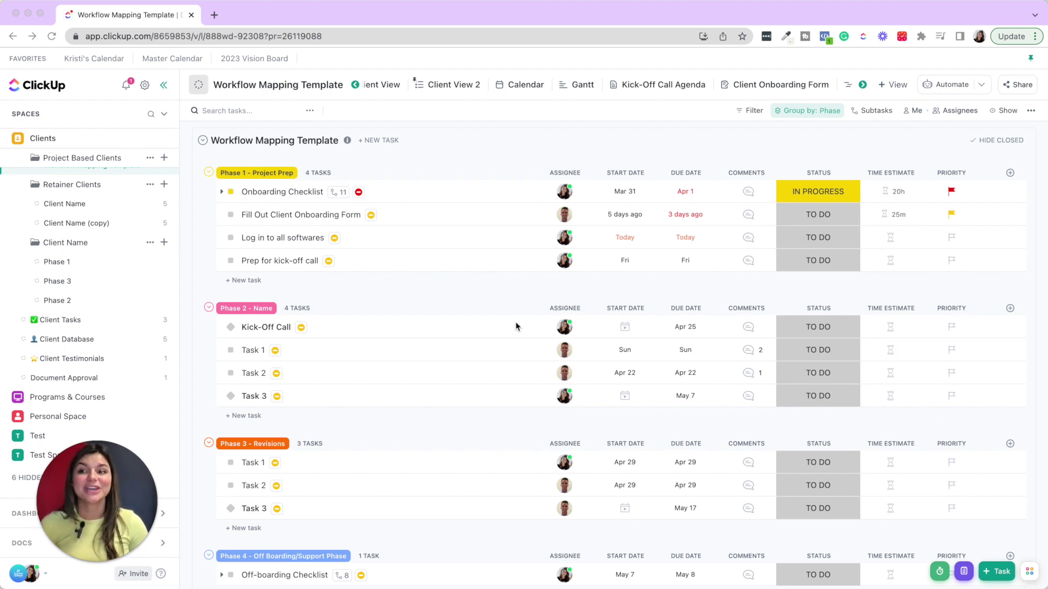
scroll(88, 273, up, 8)
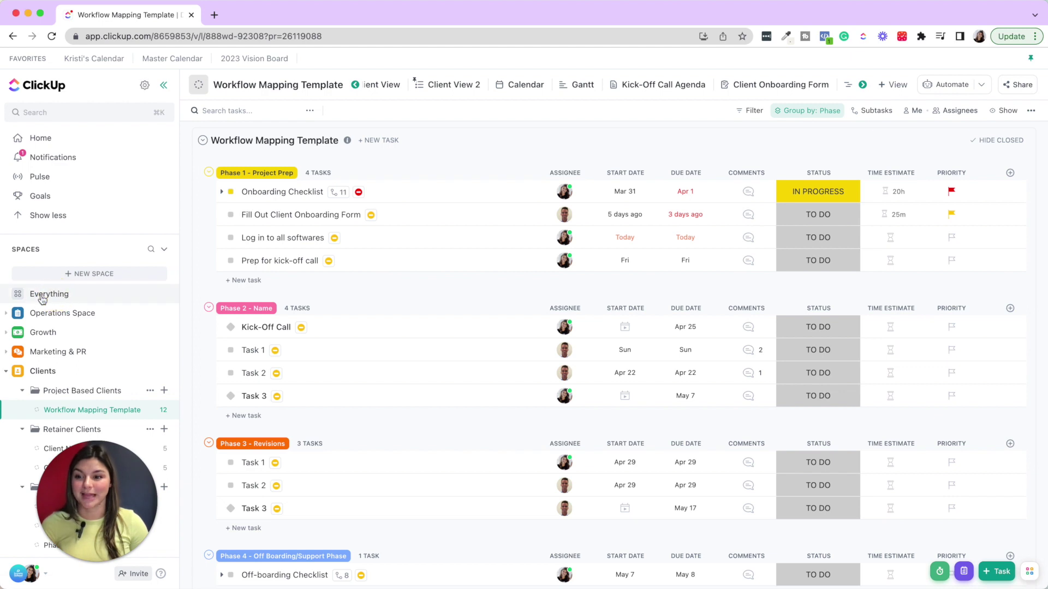
click(59, 298)
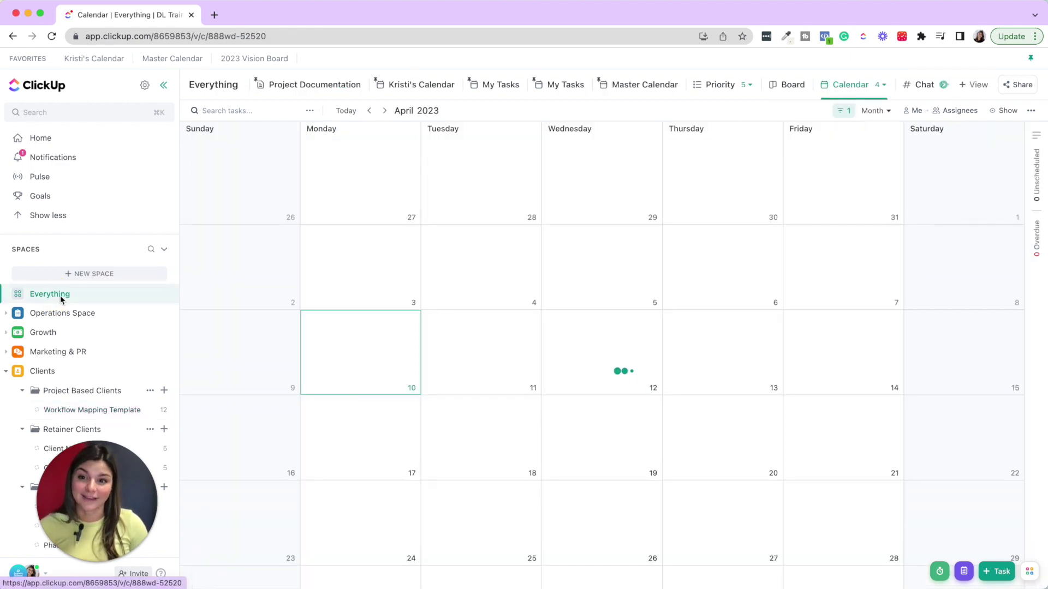
click(434, 92)
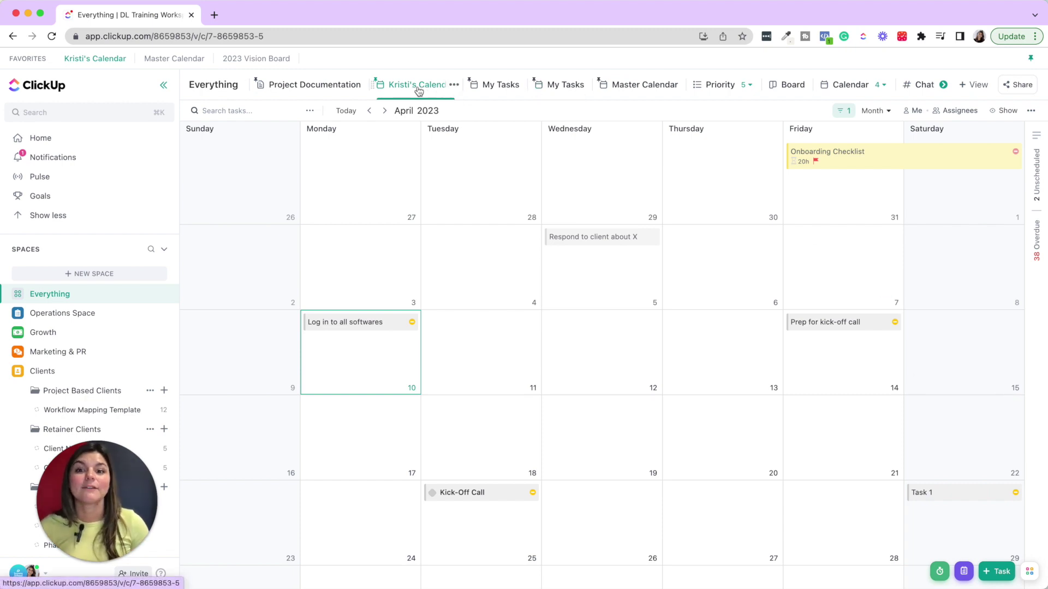
click(974, 85)
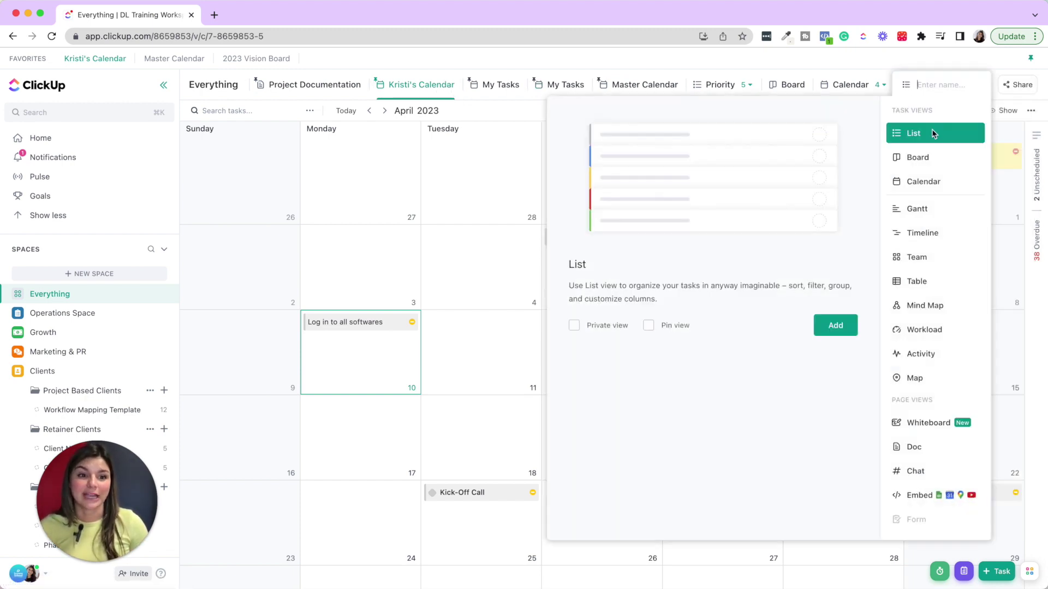
click(483, 189)
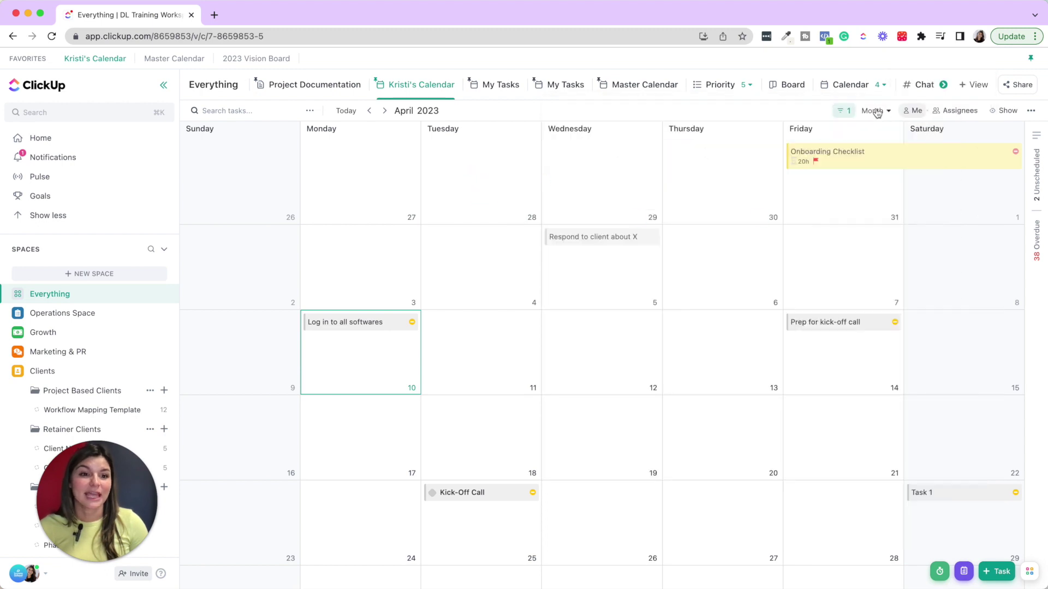
click(844, 113)
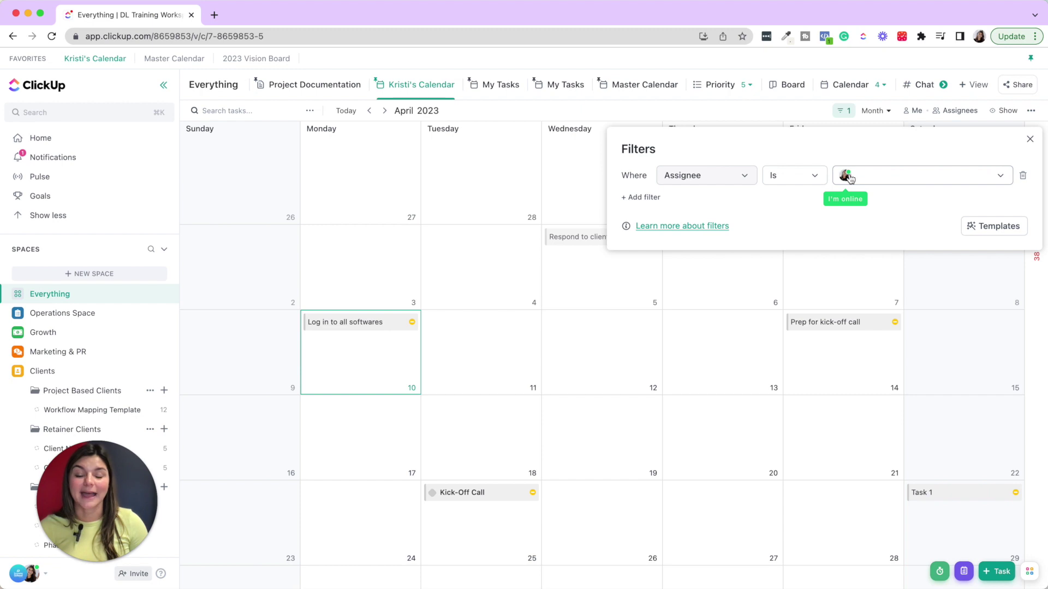
click(850, 178)
click(501, 139)
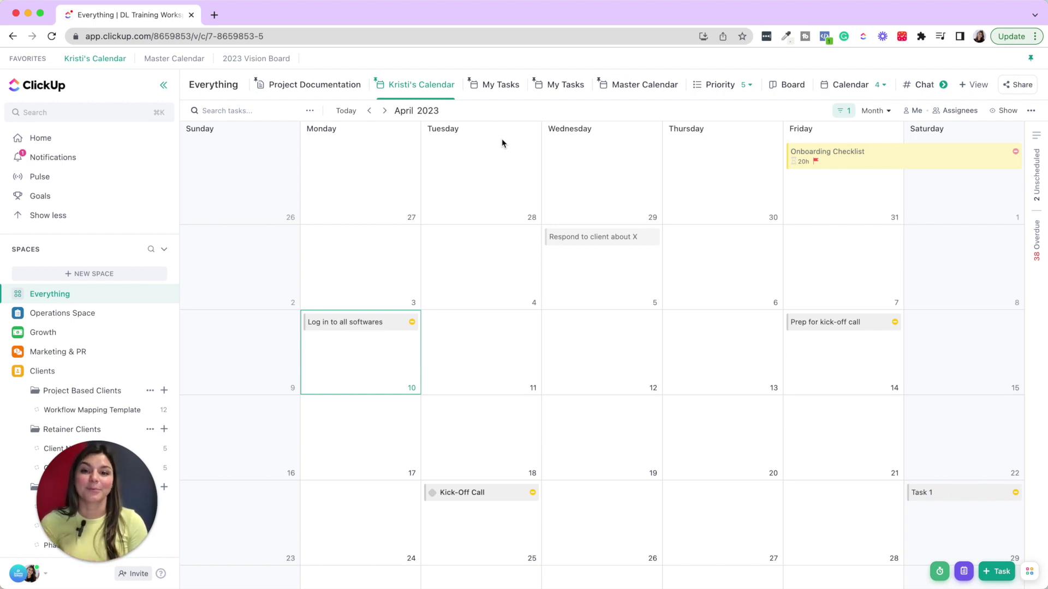
click(453, 85)
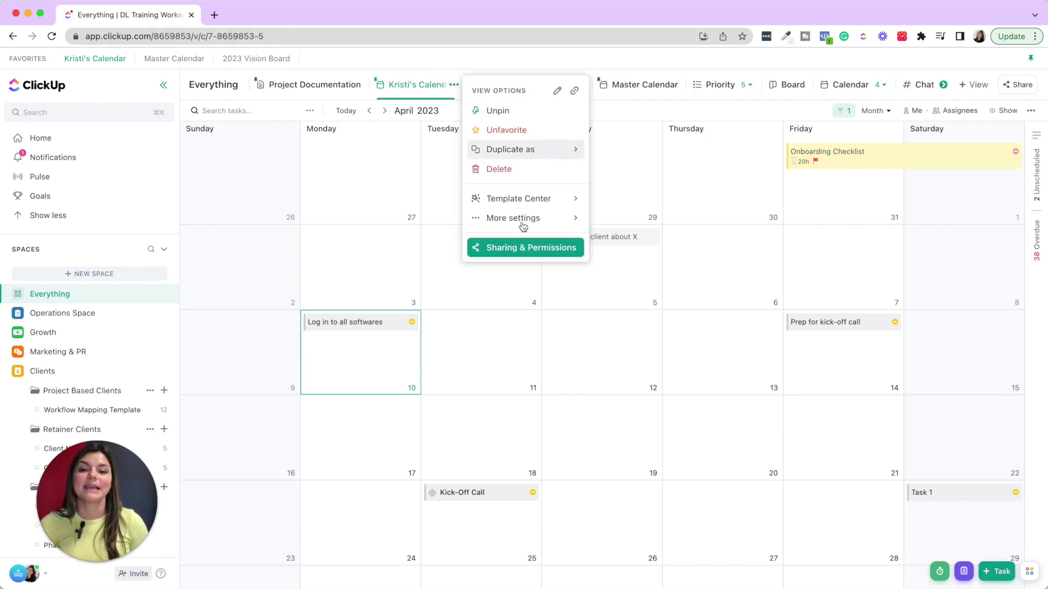
click(489, 249)
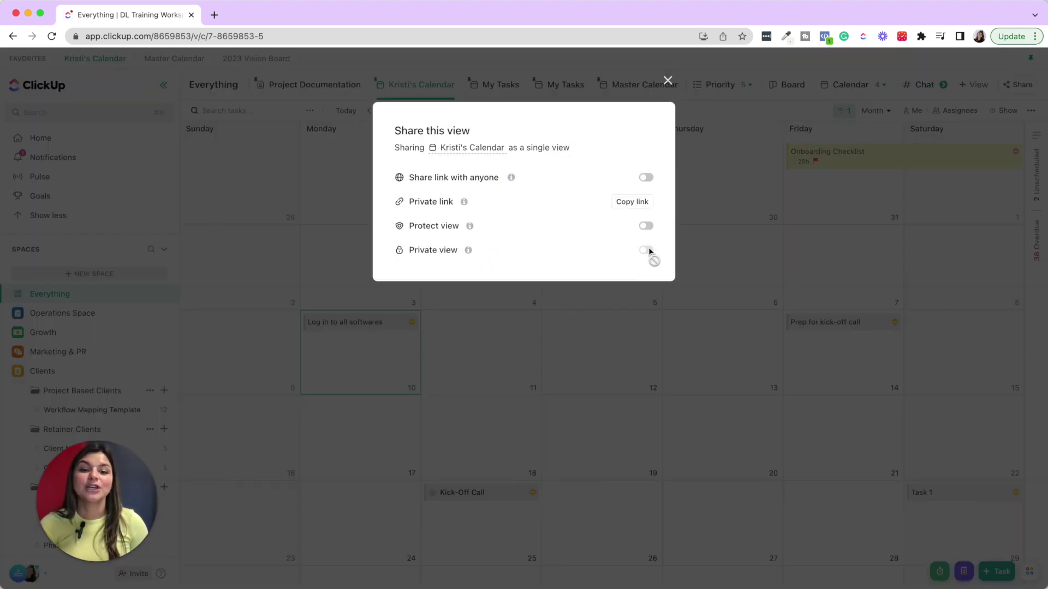
click(668, 80)
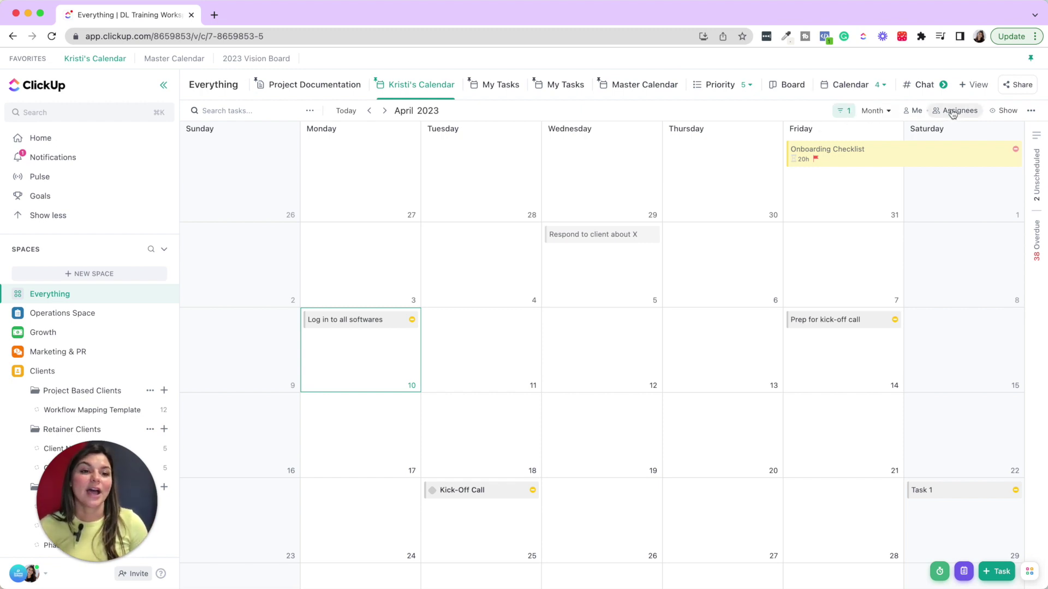
click(995, 112)
scroll(960, 152, down, 1)
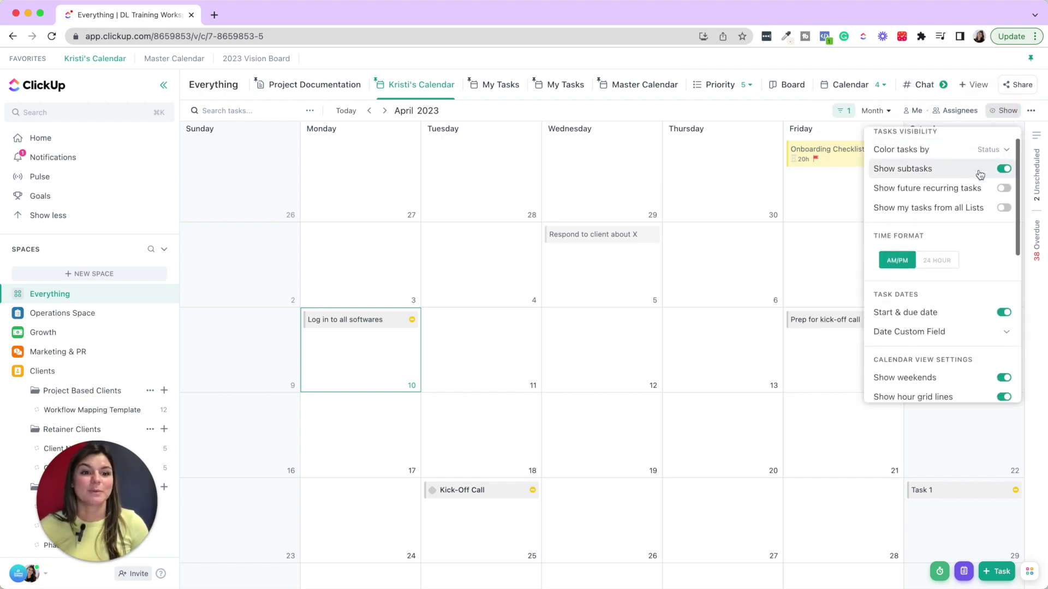
scroll(1009, 166, down, 3)
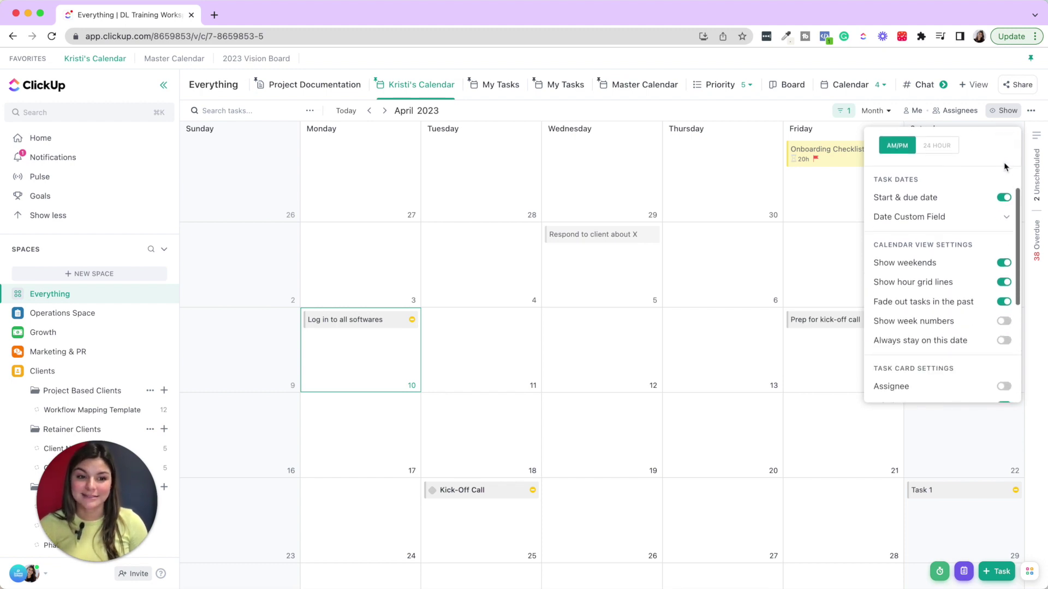
scroll(908, 343, down, 3)
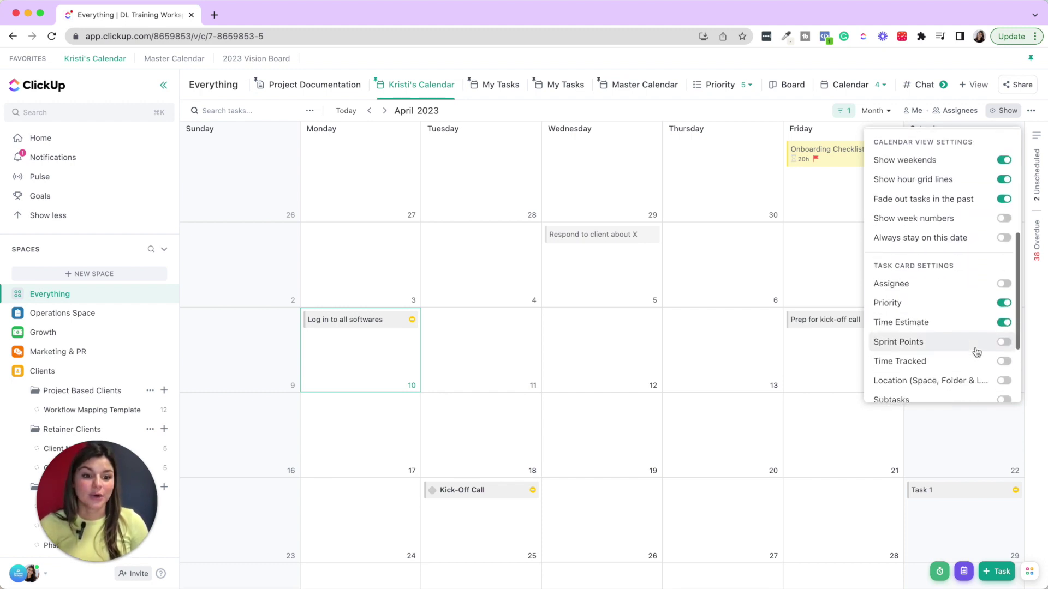
scroll(969, 306, down, 4)
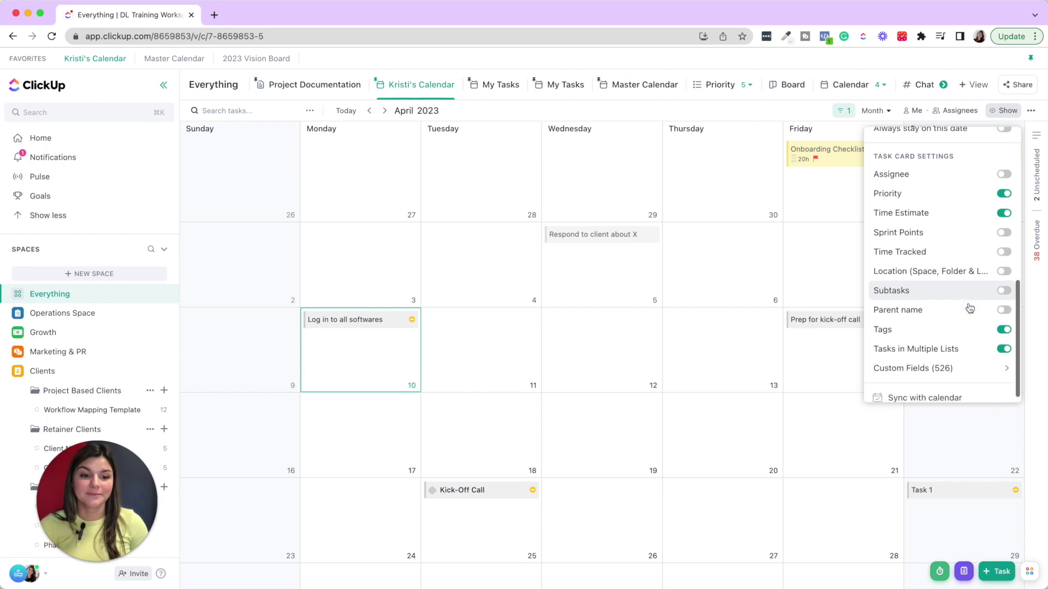
click(723, 208)
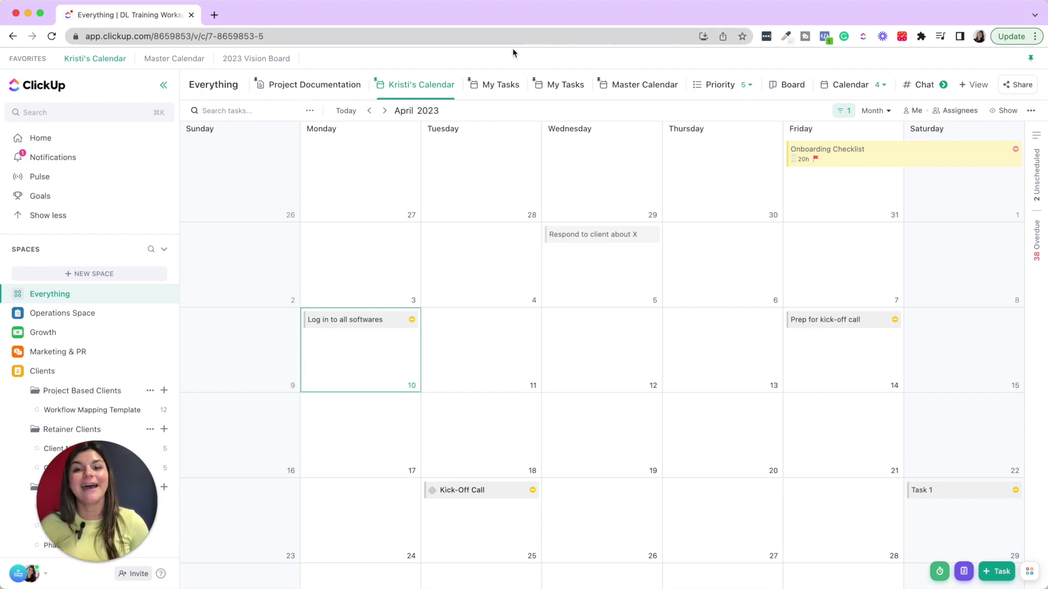
click(459, 86)
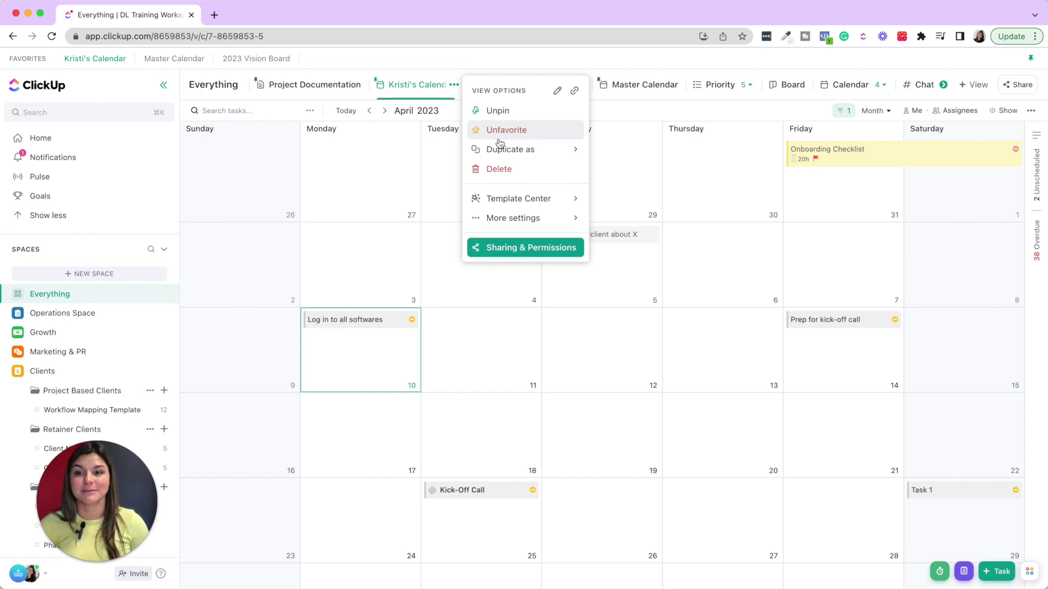
click(376, 172)
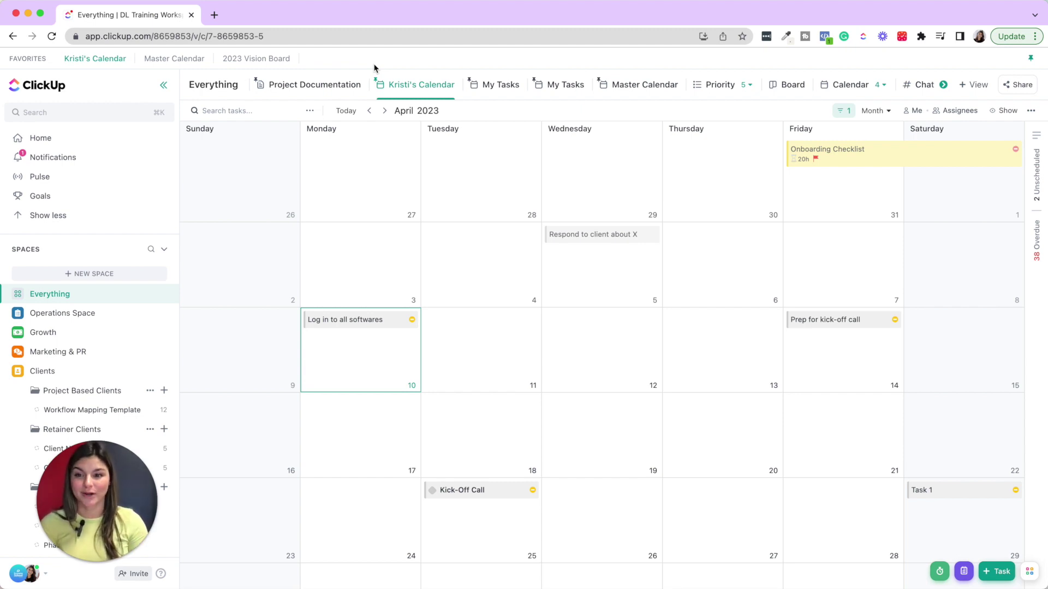
- Collapse Spaces and open the Team Member Dashboard from the Dashboards section
click(89, 250)
click(108, 283)
scroll(115, 275, down, 8)
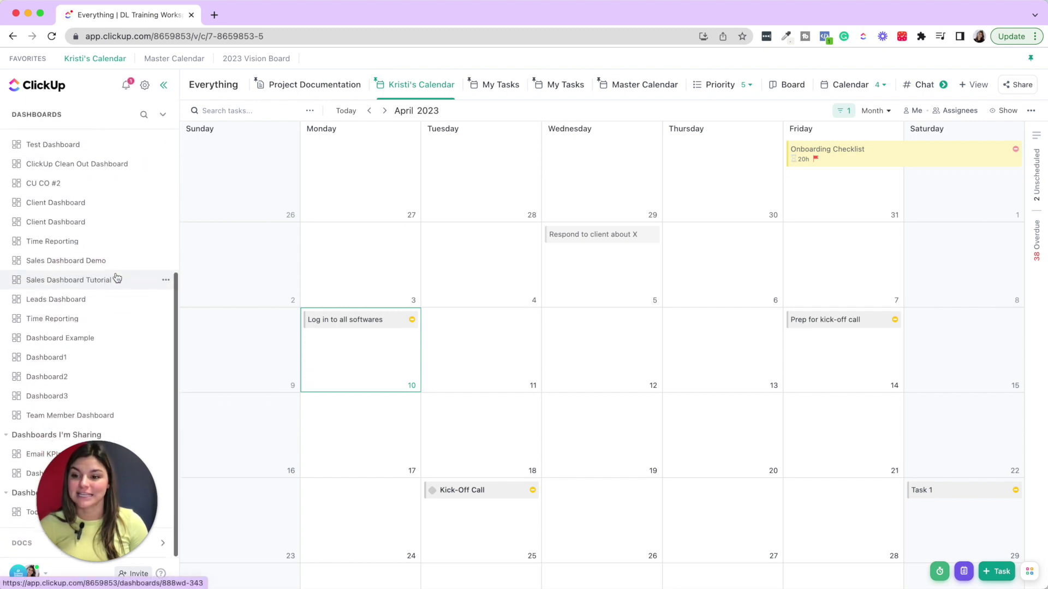
click(74, 415)
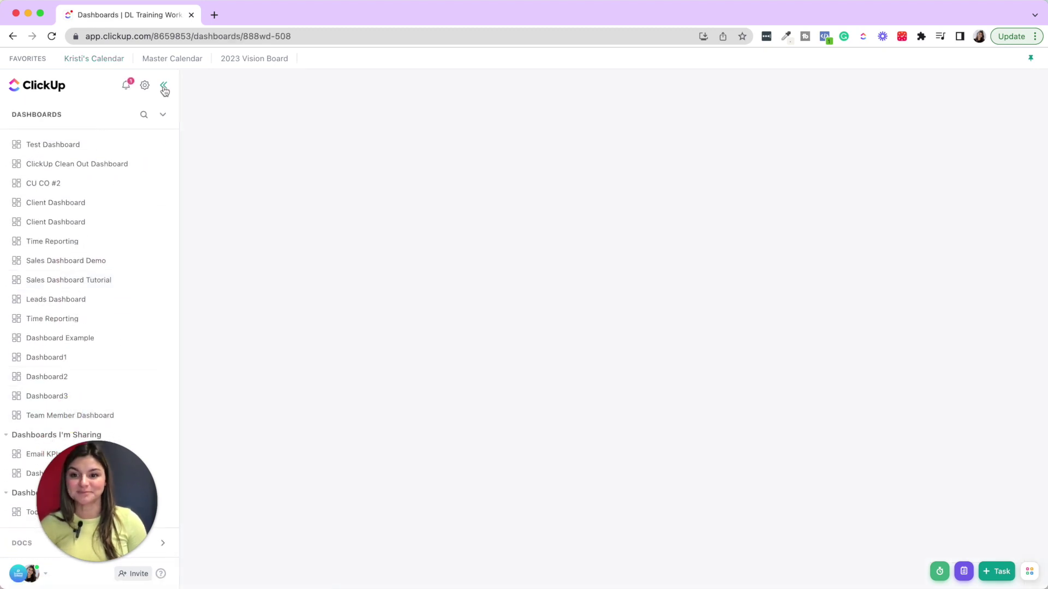
- Hide the sidebar and scroll through the Due Today, Overdue and Due This Week cards
click(164, 87)
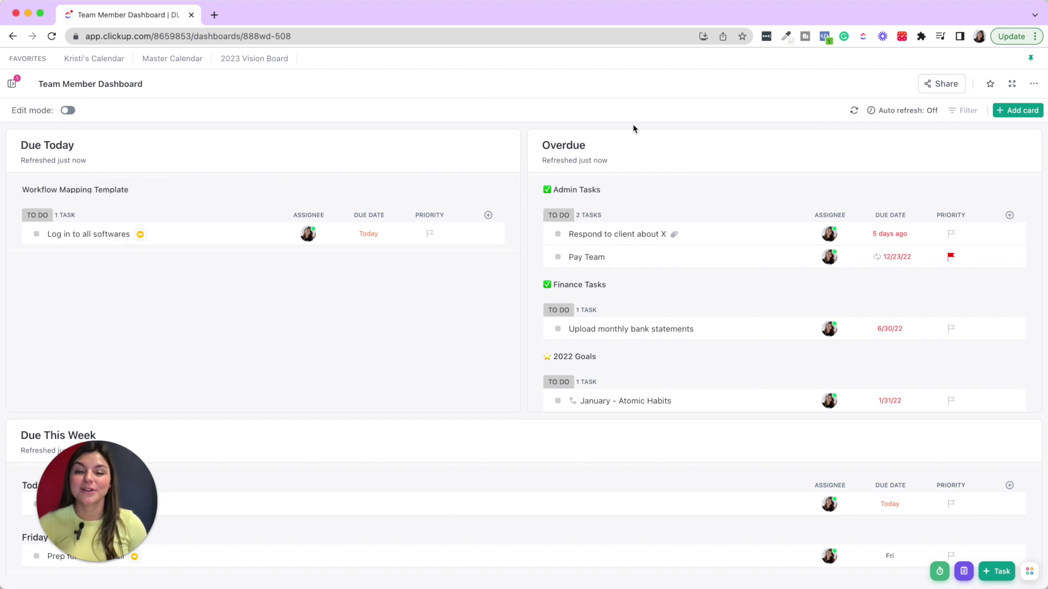
scroll(411, 159, down, 1)
scroll(412, 158, up, 1)
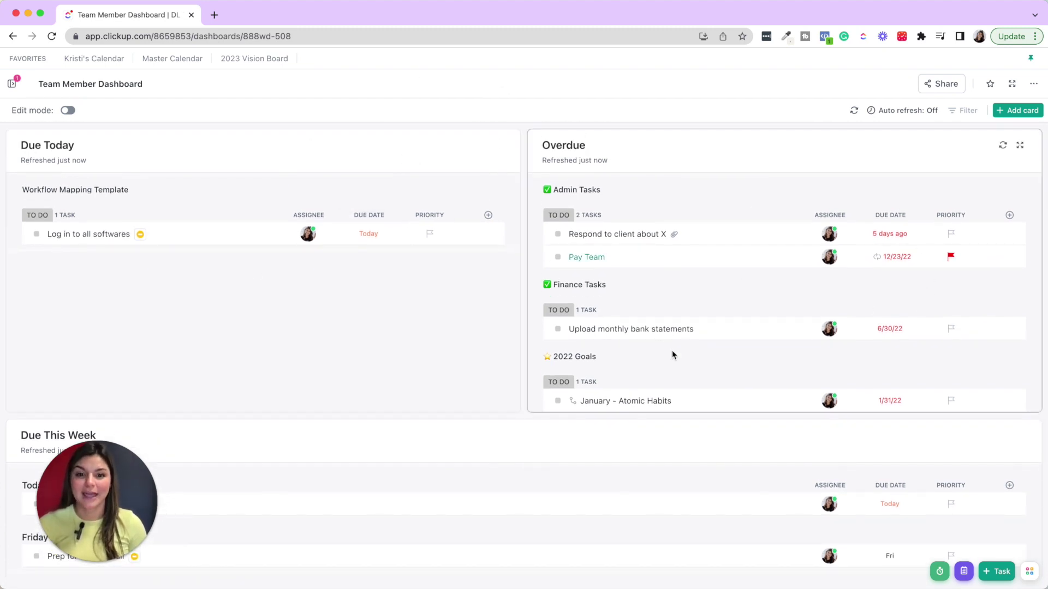
scroll(707, 269, down, 3)
scroll(707, 270, down, 2)
scroll(534, 514, down, 3)
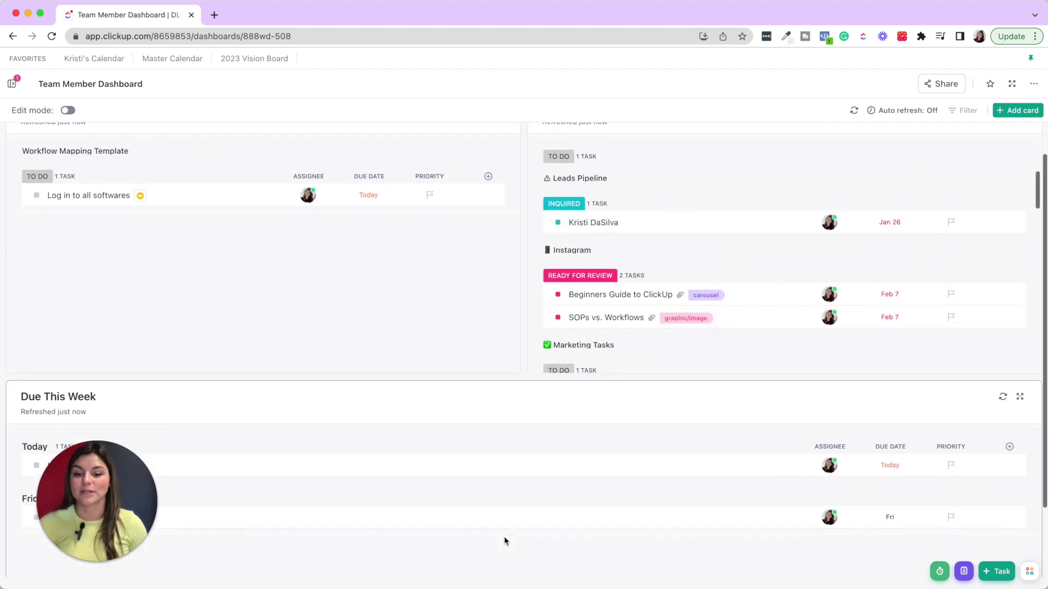
scroll(533, 463, up, 3)
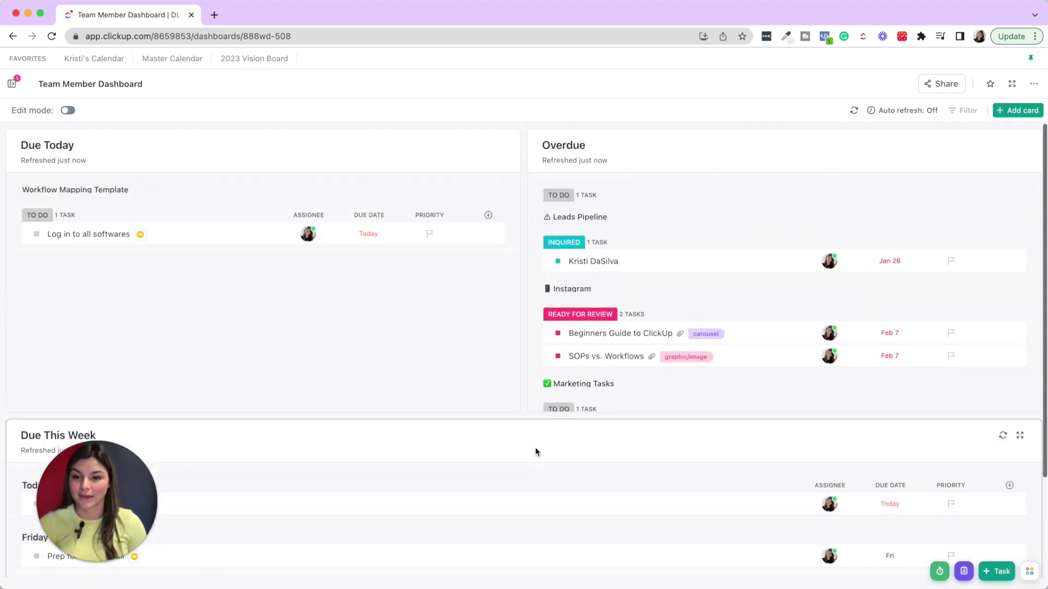
- Draft a Task List card with location Select All and subtasks included, then close it unsaved
click(1026, 111)
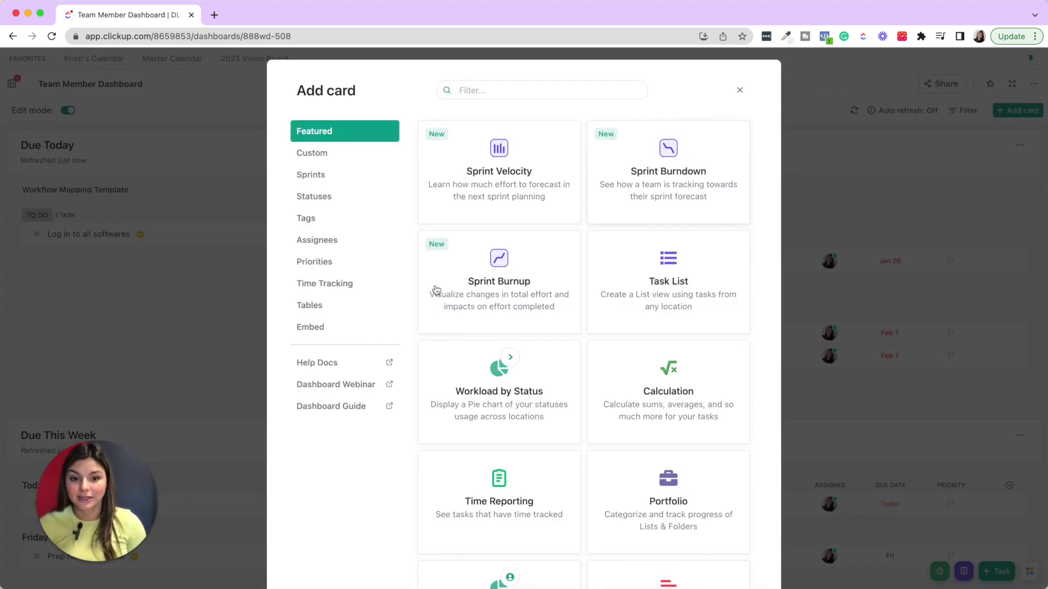
click(676, 273)
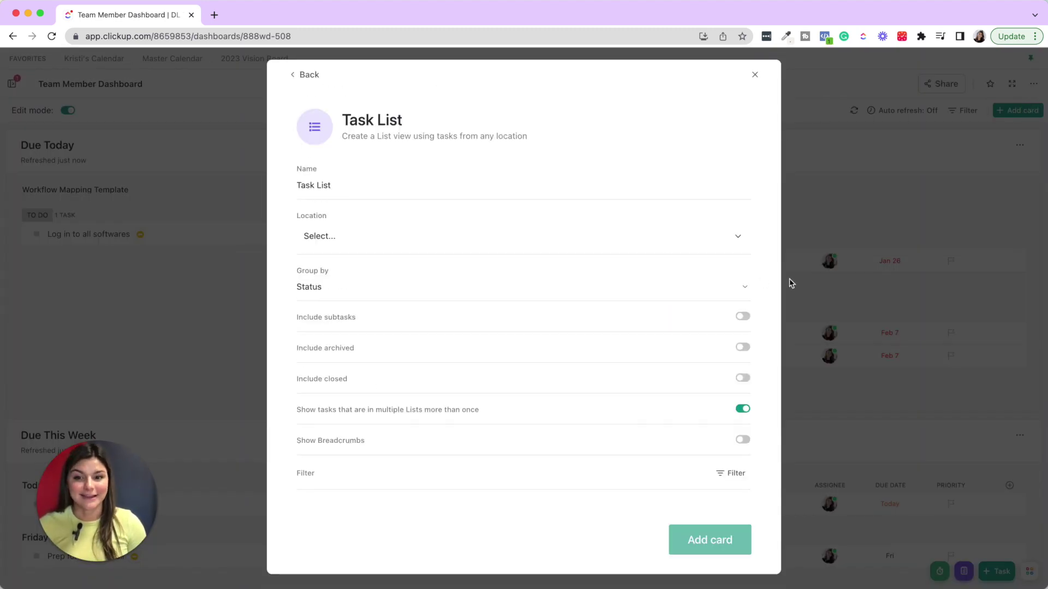
double_click(374, 185)
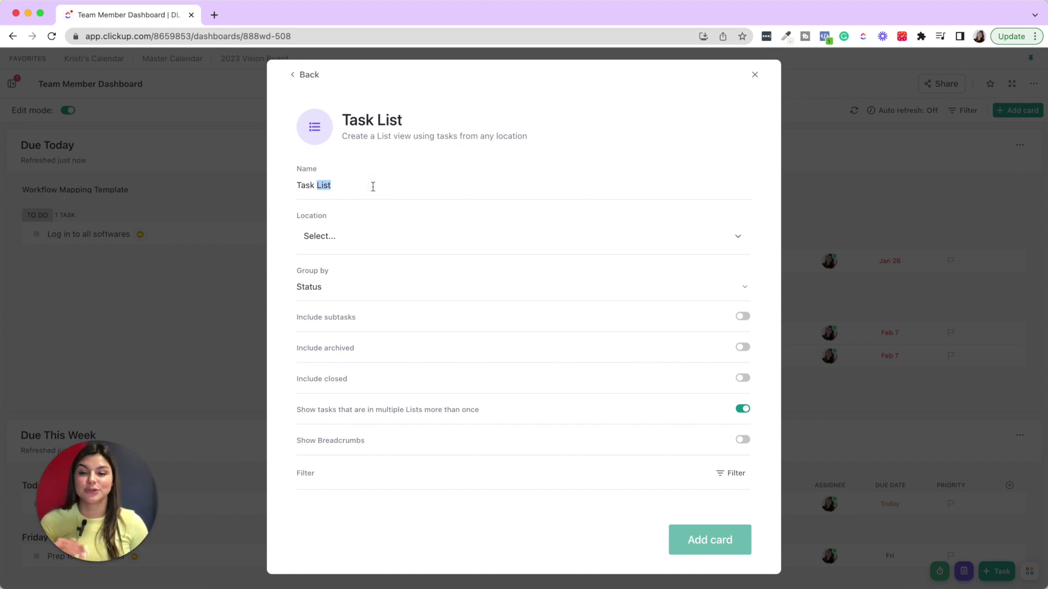
click(336, 239)
click(460, 288)
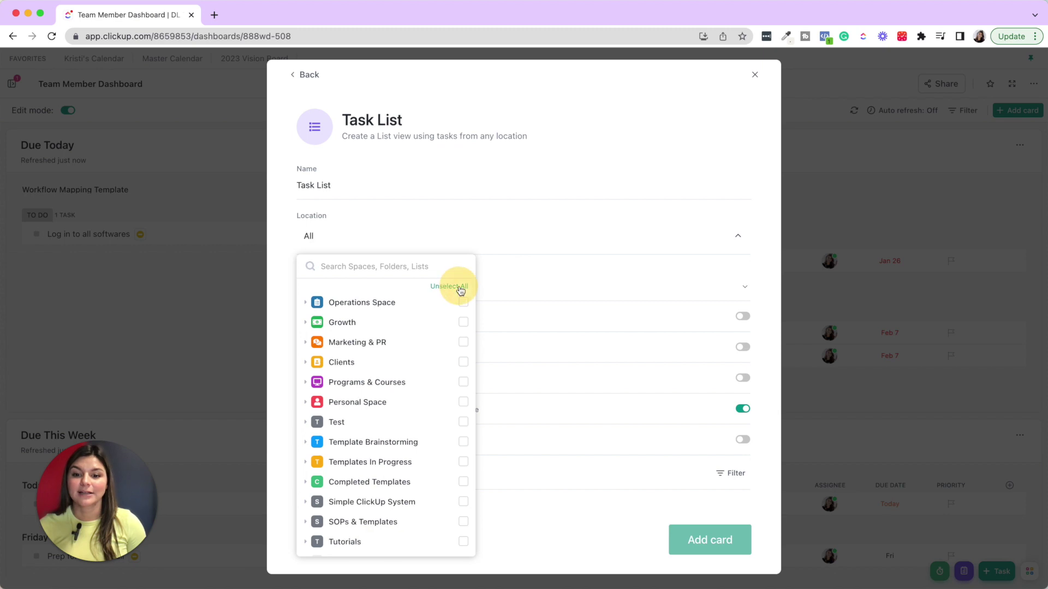
click(543, 228)
click(744, 316)
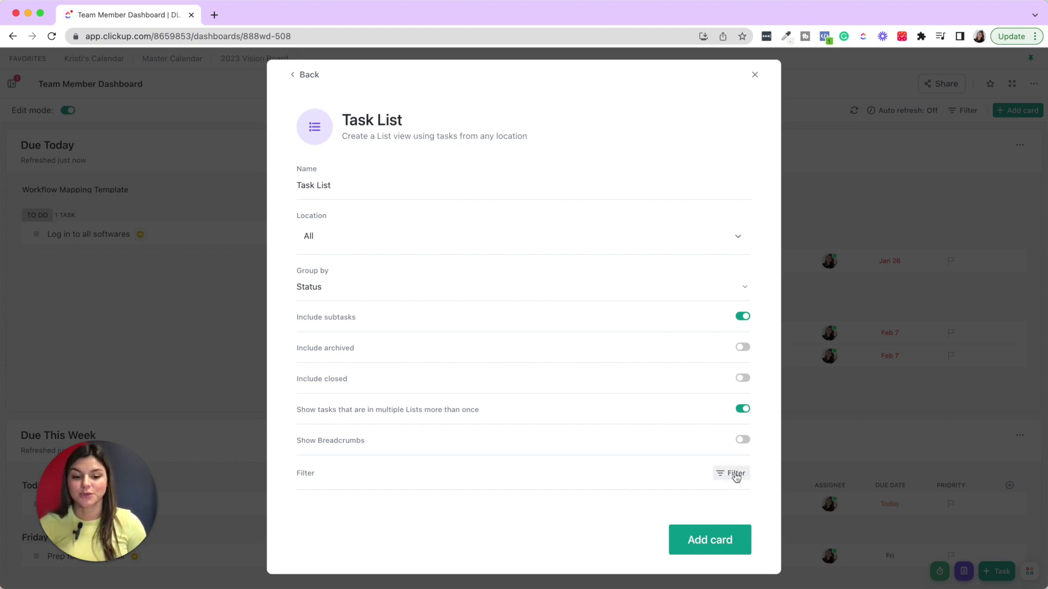
click(754, 74)
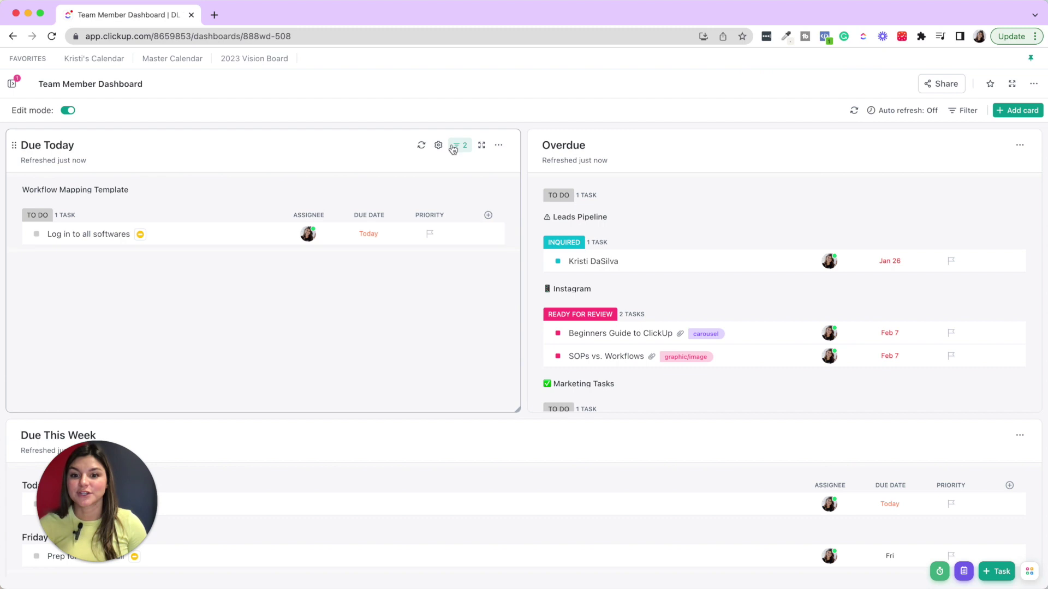
click(453, 146)
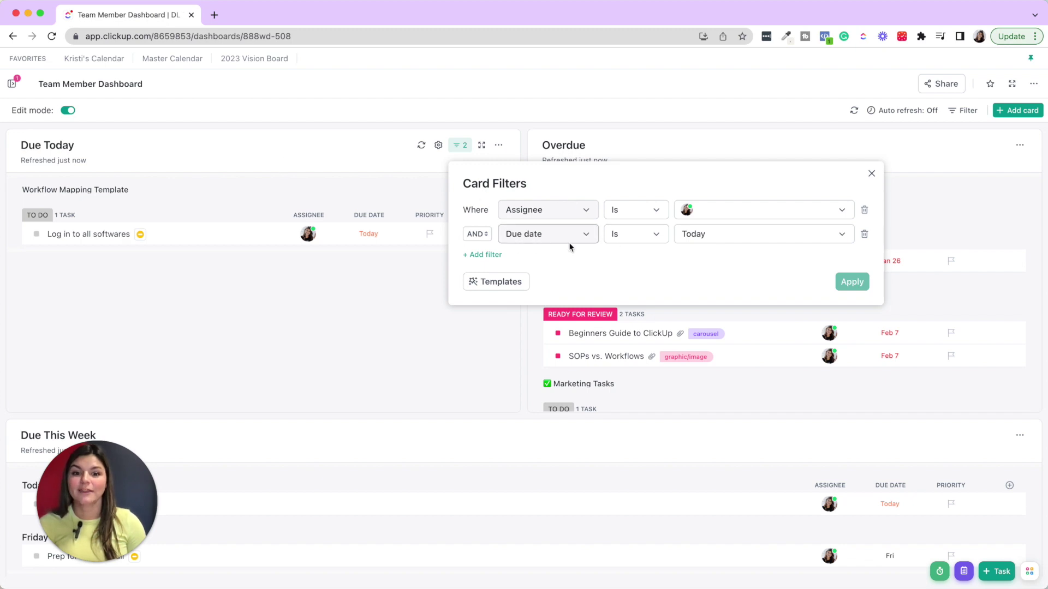
click(991, 147)
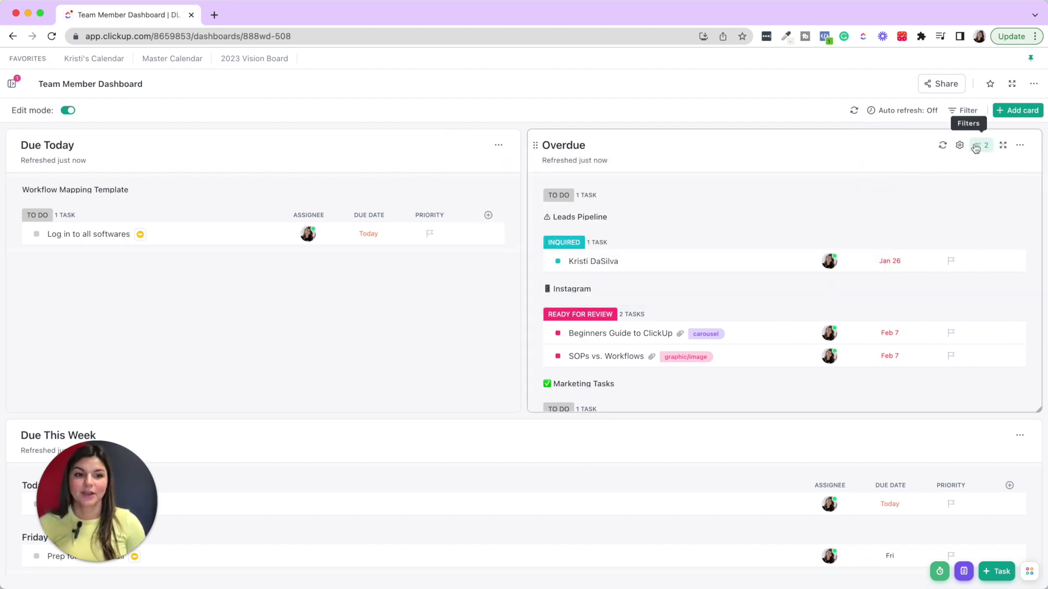
click(980, 145)
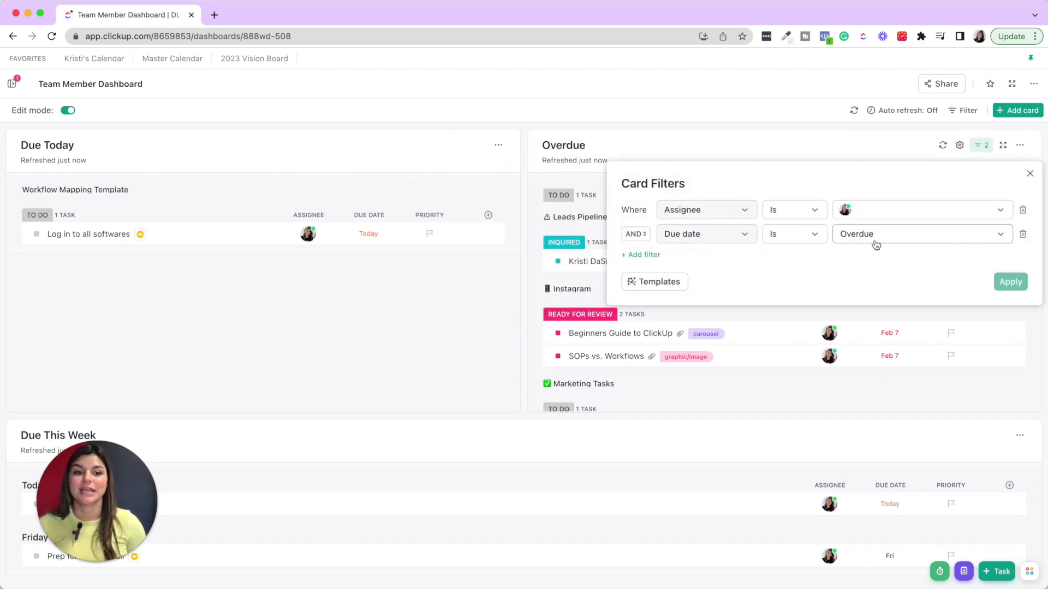
click(901, 441)
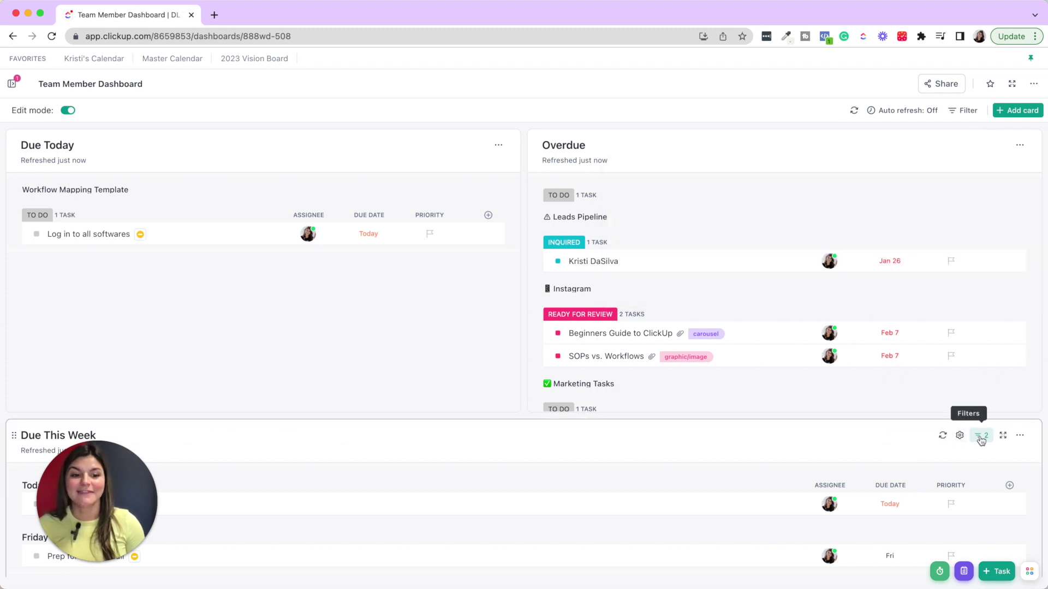
scroll(980, 439, down, 3)
click(981, 309)
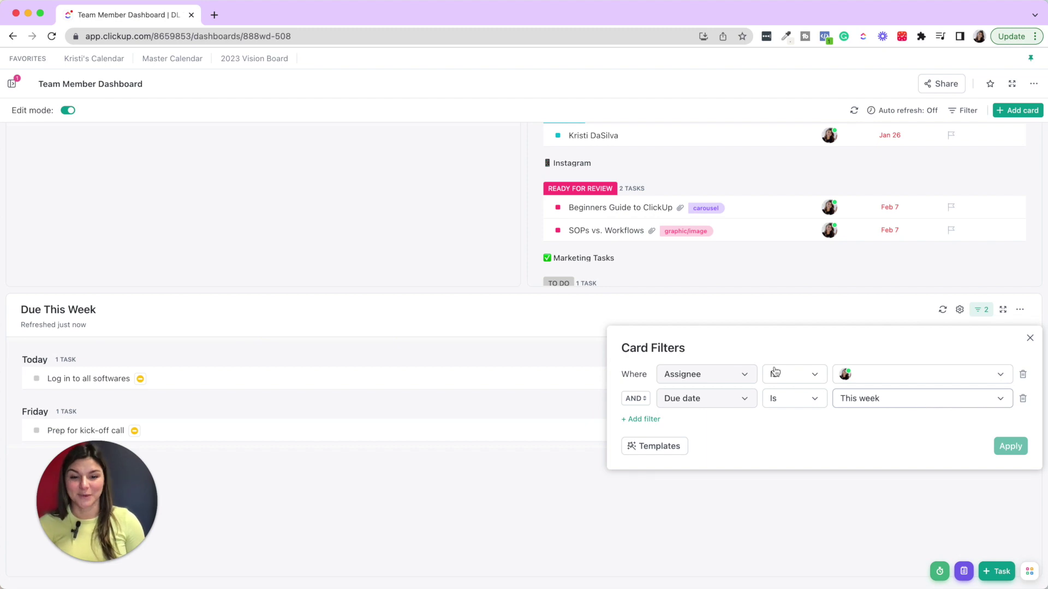
click(547, 344)
scroll(393, 155, up, 3)
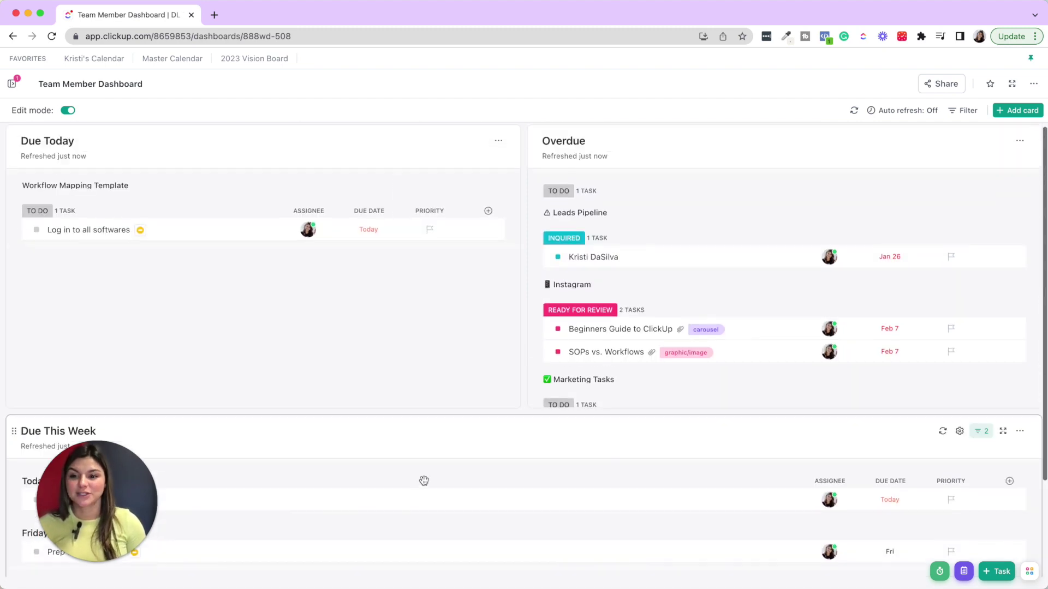
scroll(844, 307, down, 5)
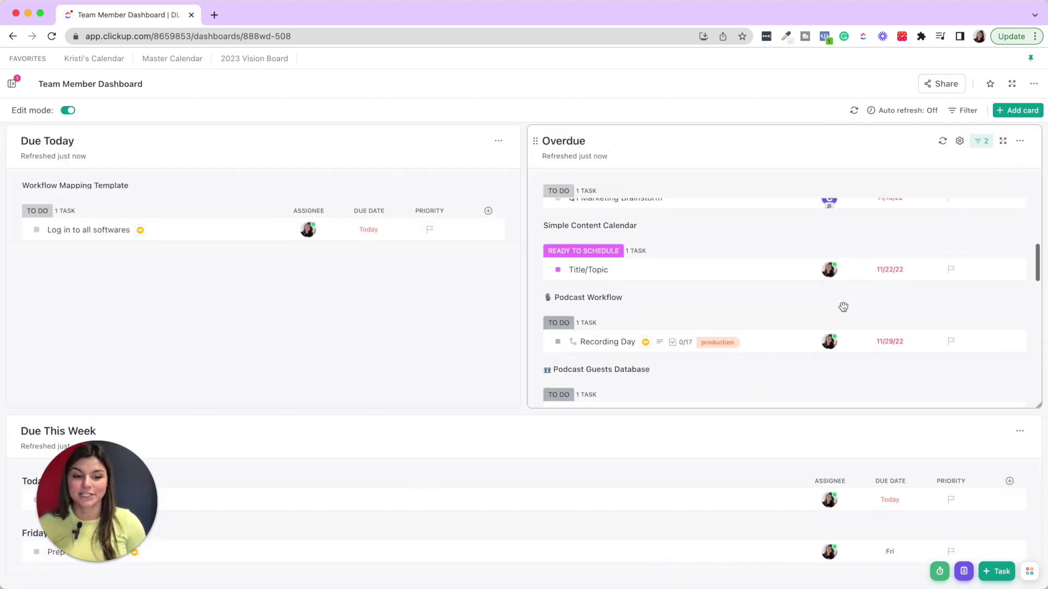
scroll(843, 307, down, 3)
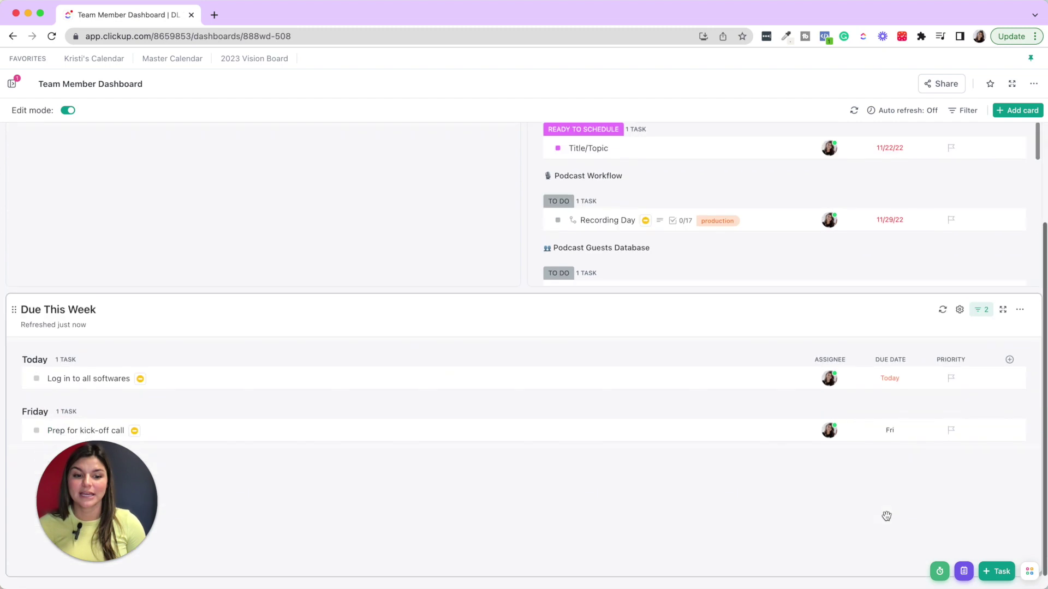
click(960, 311)
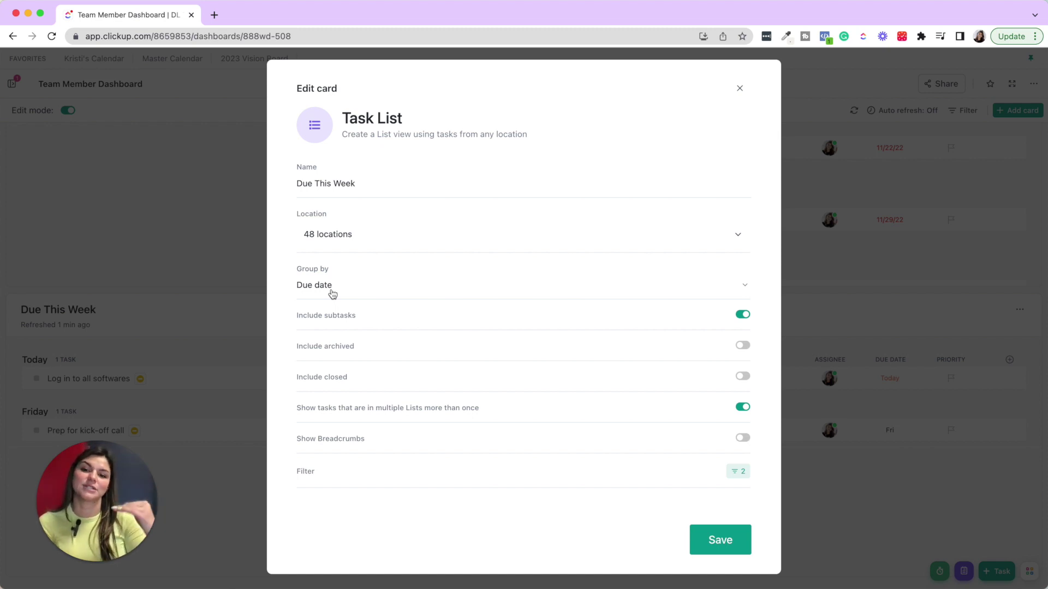
click(740, 89)
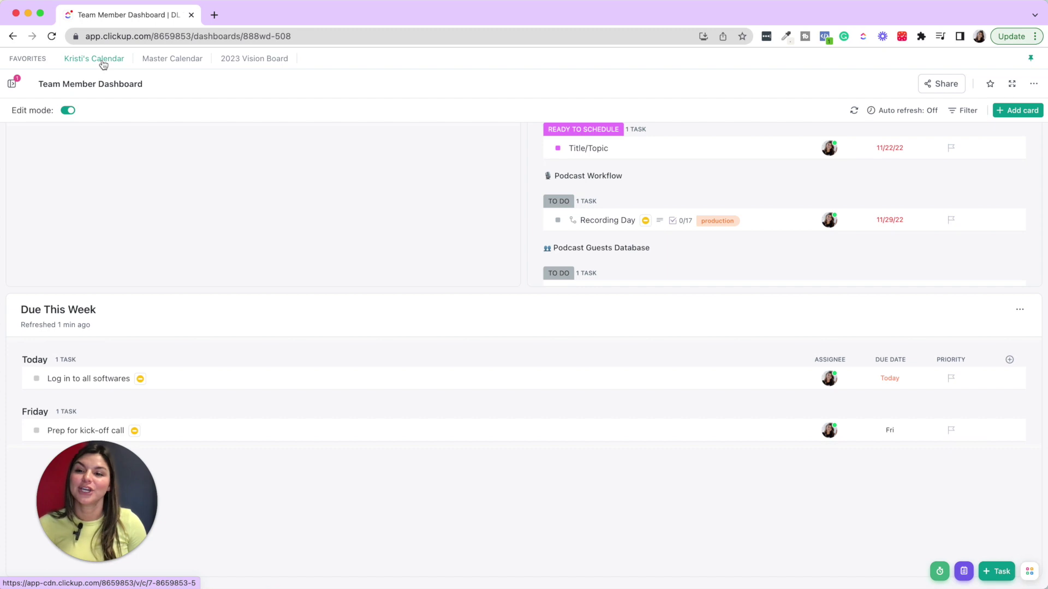
- Add the Team Member Dashboard to favorites from its options menu
click(11, 84)
click(163, 417)
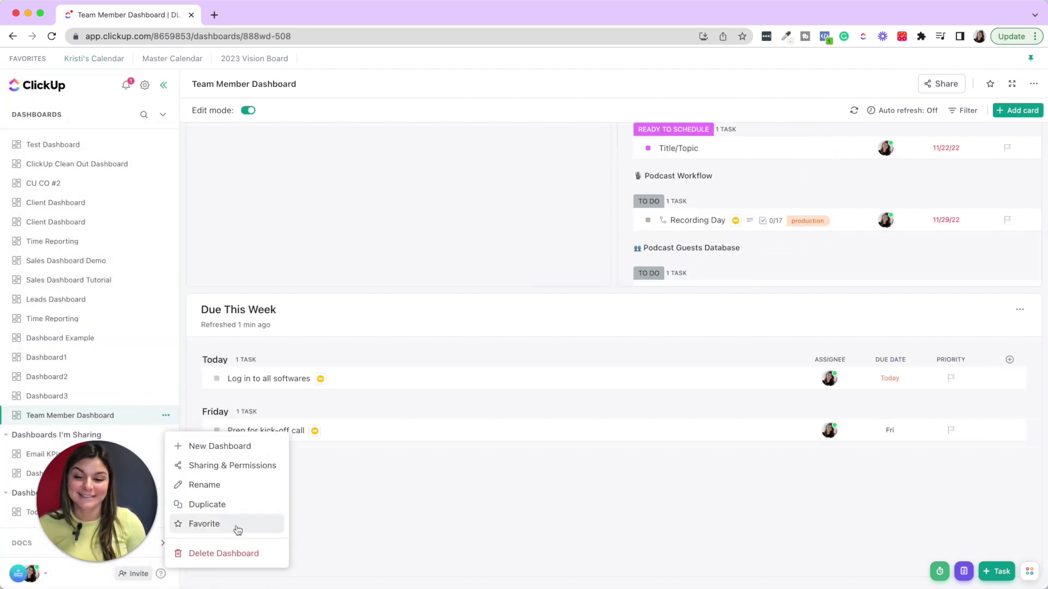
click(236, 527)
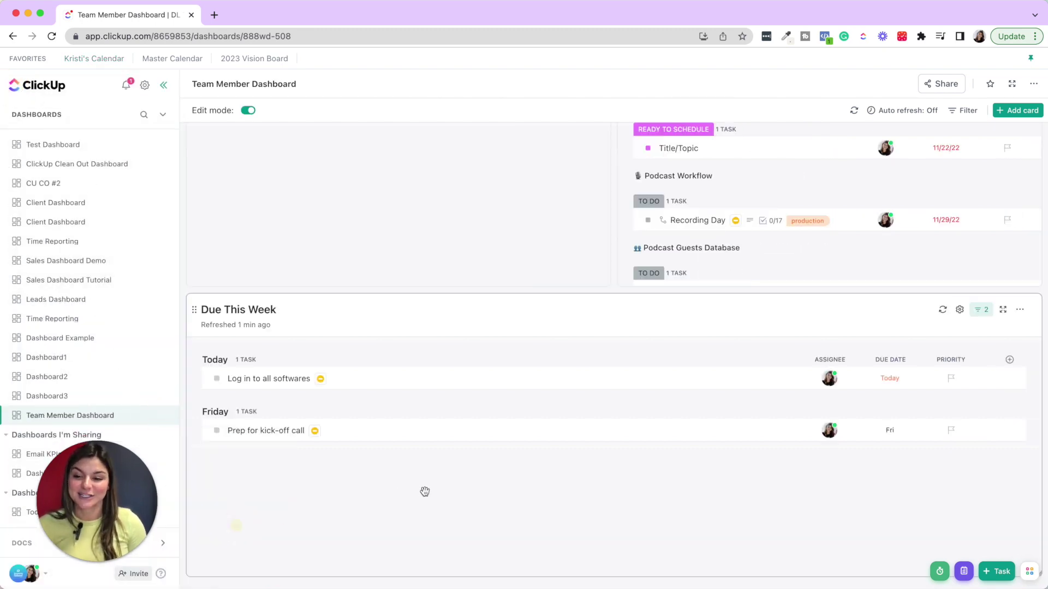
- Copy the personal calendar view's link, then return to the Team Member Dashboard
click(99, 62)
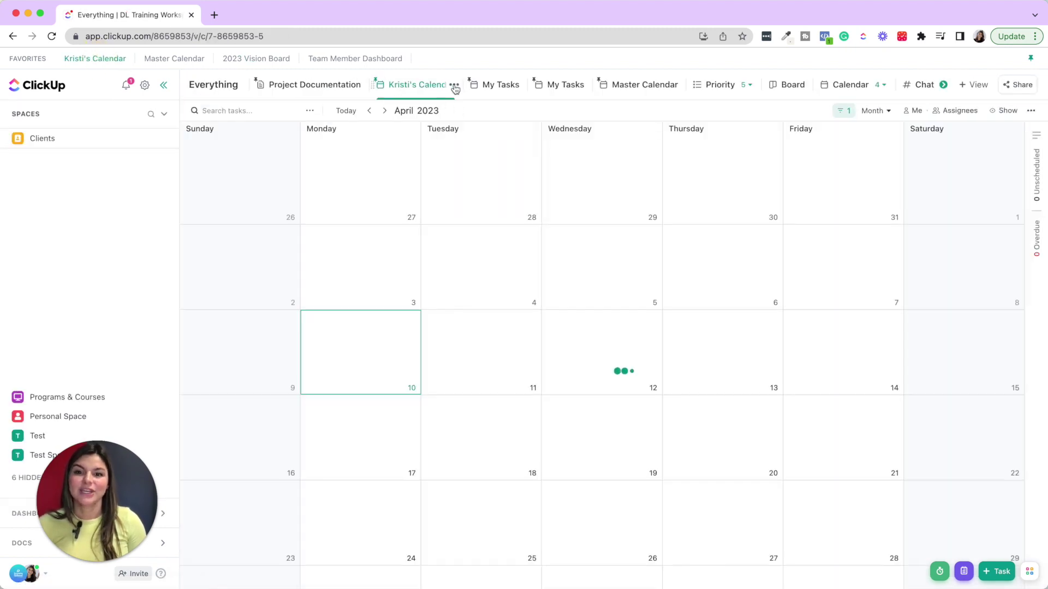
click(454, 85)
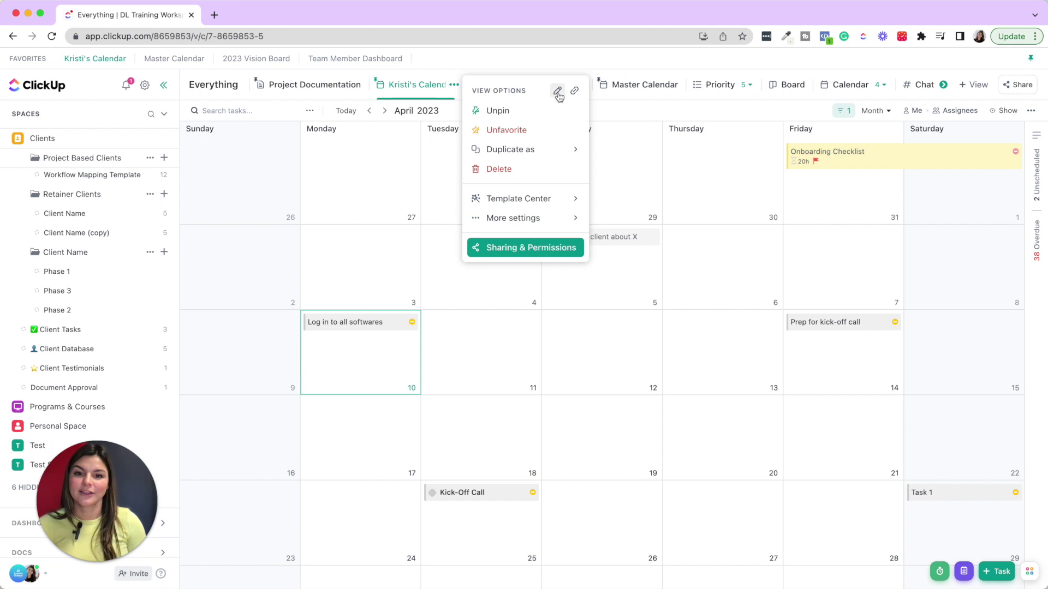
click(574, 91)
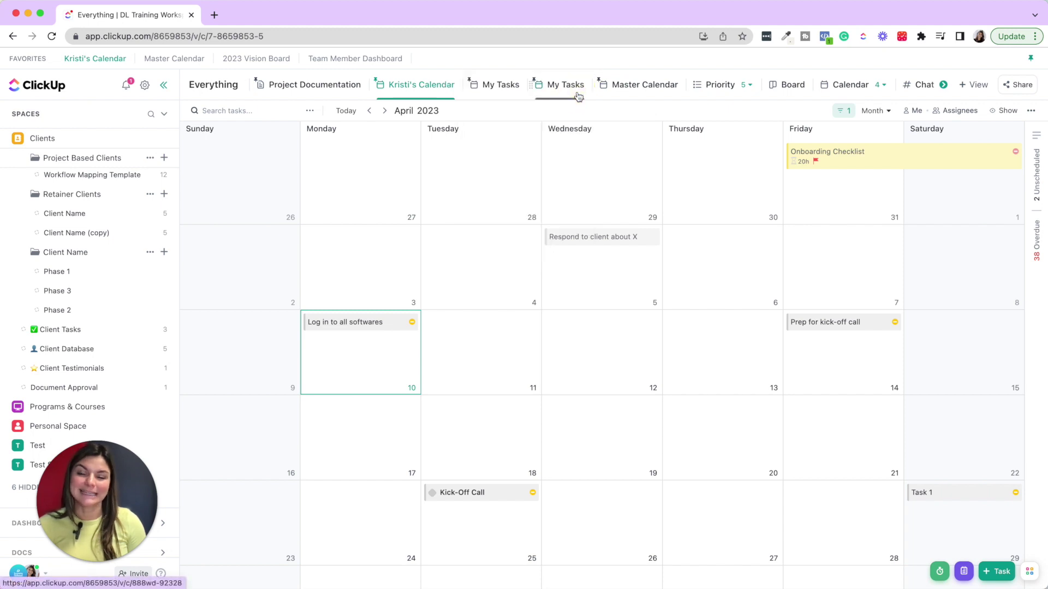
click(365, 59)
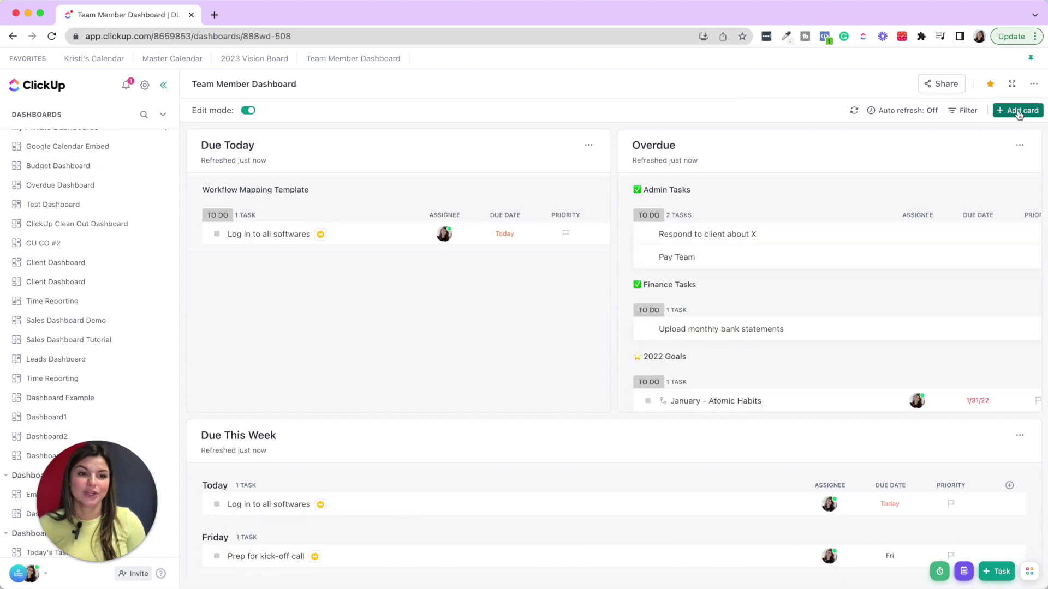
- Begin a new dashboard card, searching 'embed' and choosing Custom Embed
click(1018, 111)
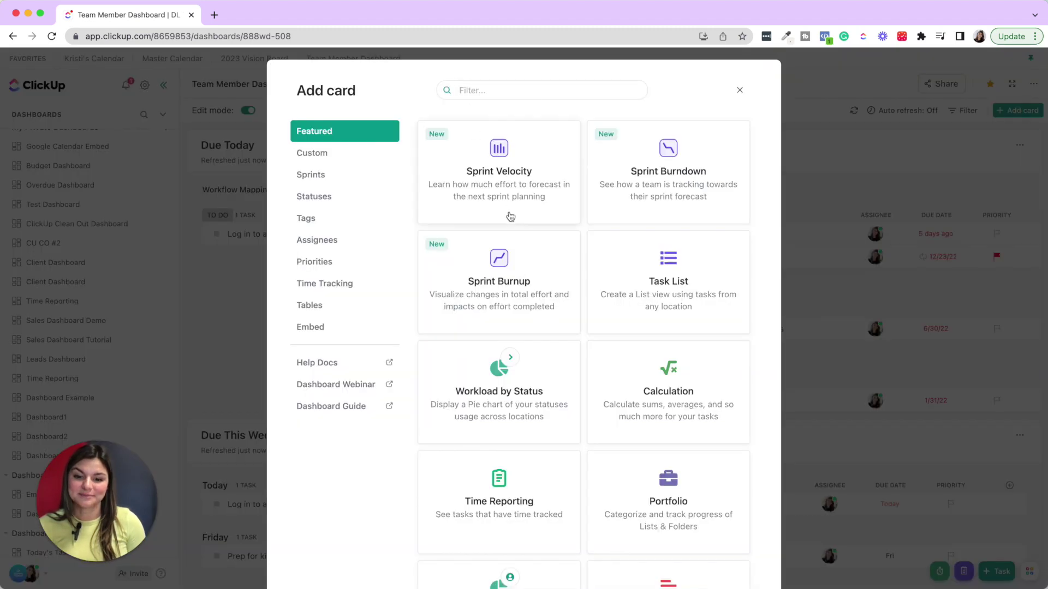
scroll(510, 217, down, 5)
scroll(382, 104, up, 5)
click(488, 81)
text(embed)
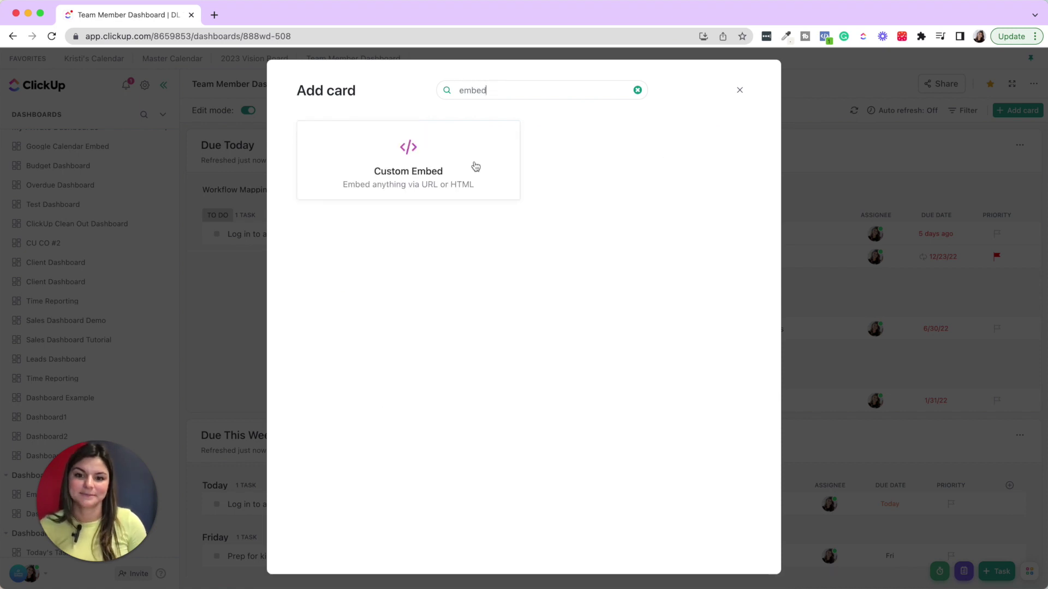
click(473, 169)
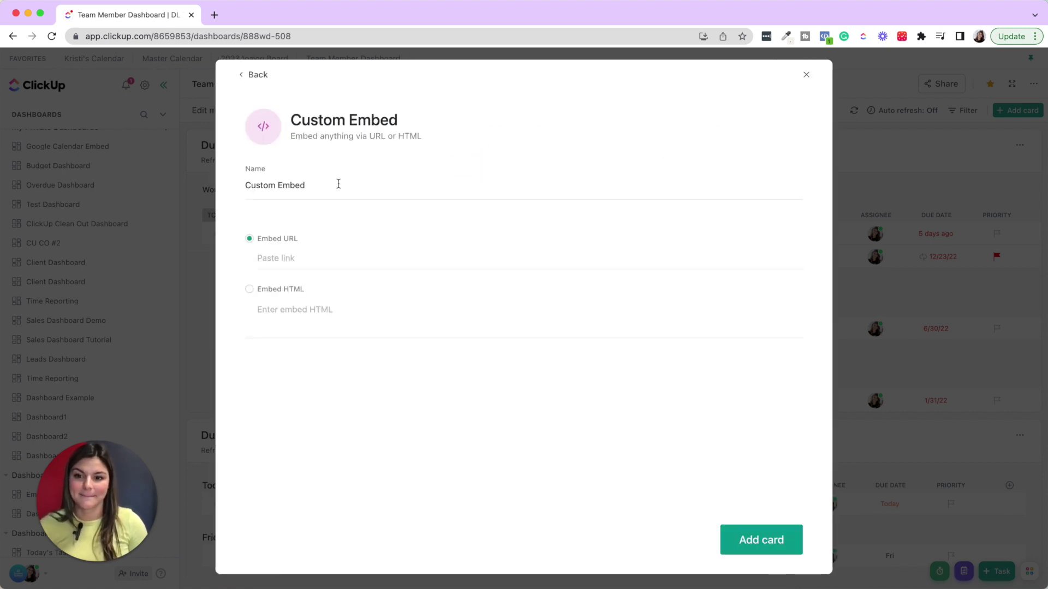
- Name the card My Calendar, paste the calendar link as Embed URL, and add it
triple_click(338, 184)
text(My Calendar)
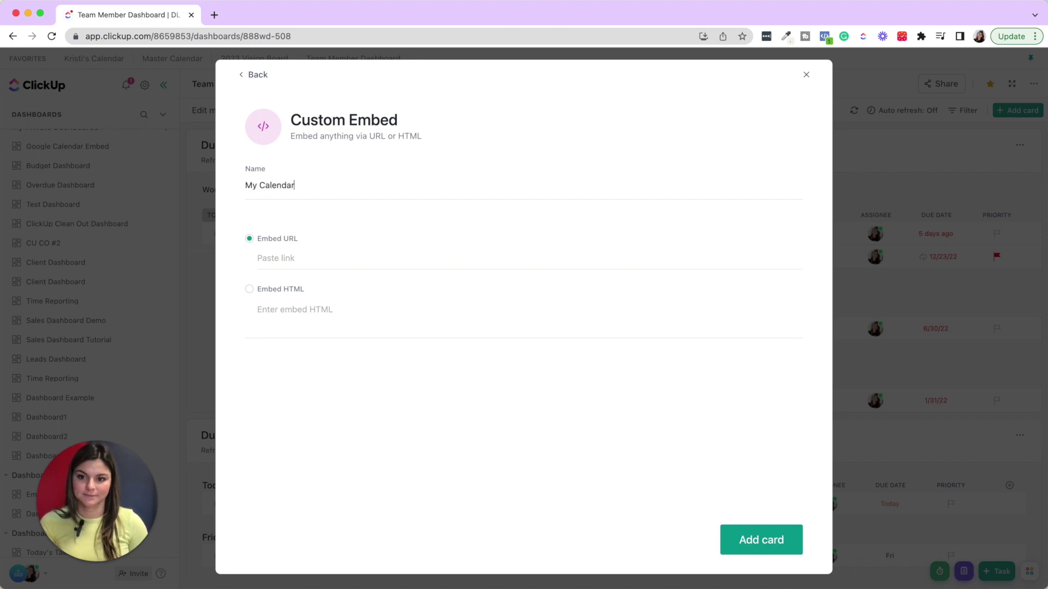
key(super+space)
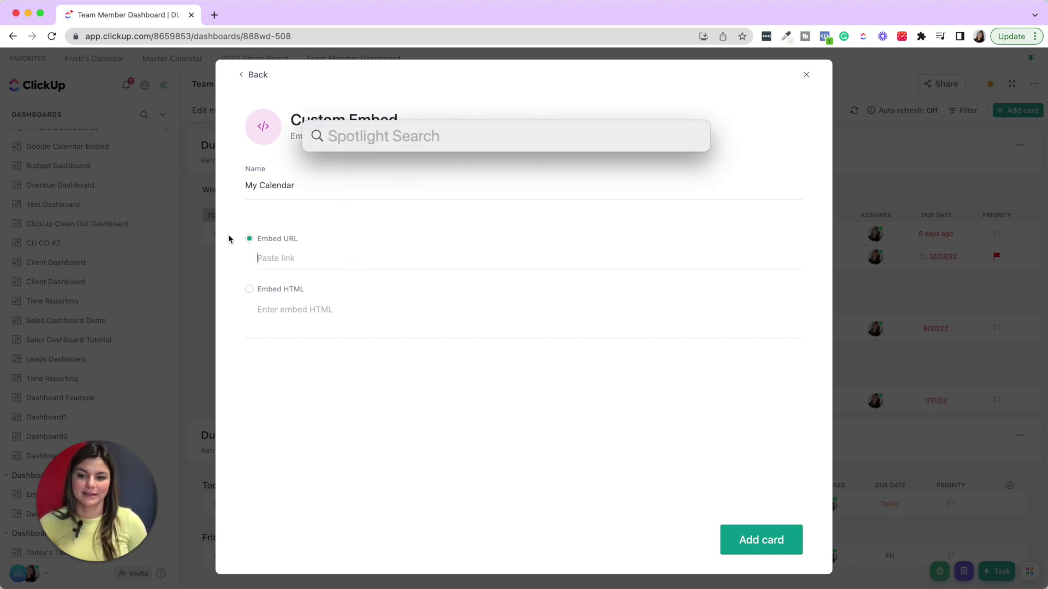
click(306, 262)
click(297, 260)
text(https://app.clickup.com/8659853/v/c/7-8659853-5)
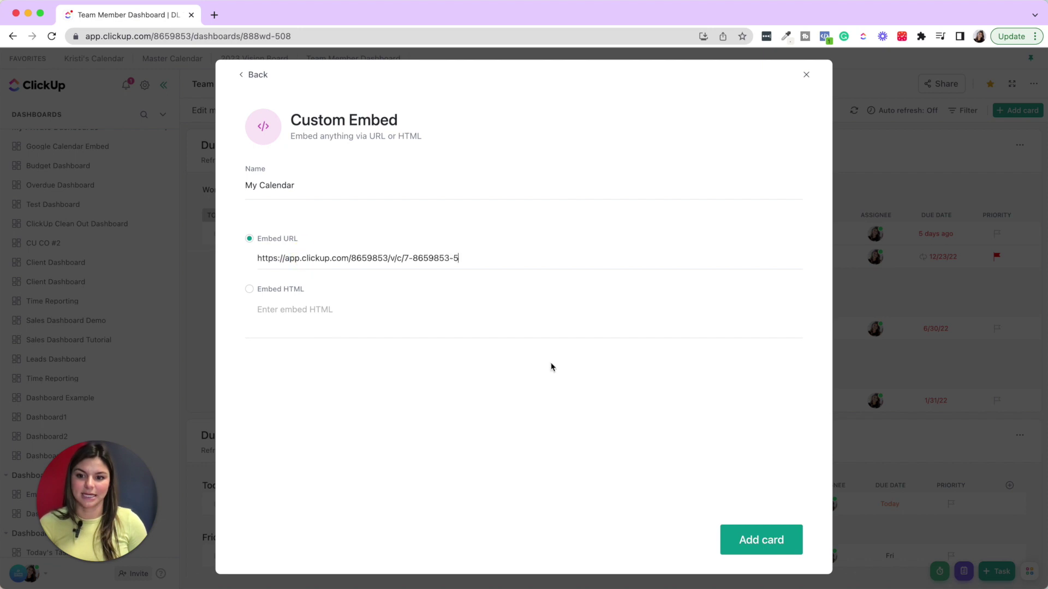
click(761, 540)
scroll(744, 482, down, 5)
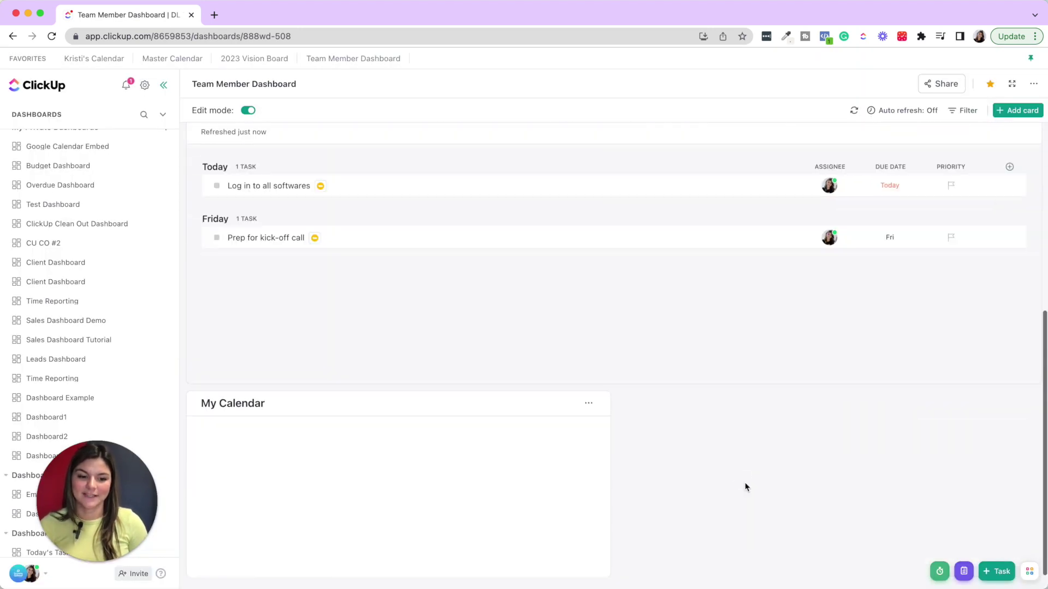
- Stretch My Calendar to the dashboard's right edge and check the April 2023 calendar display
drag(608, 574, 1040, 576)
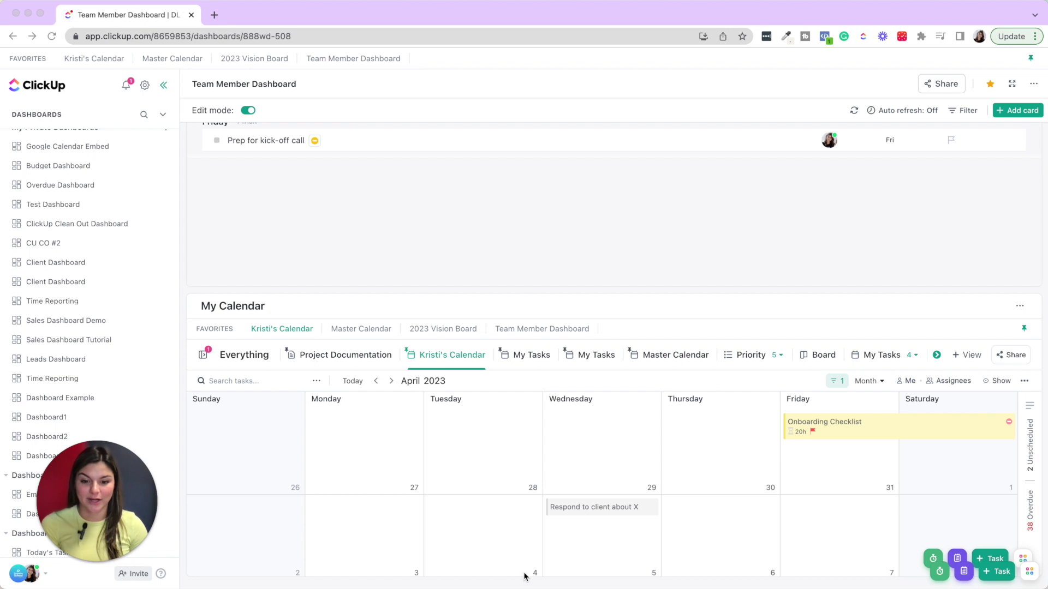
scroll(521, 573, down, 2)
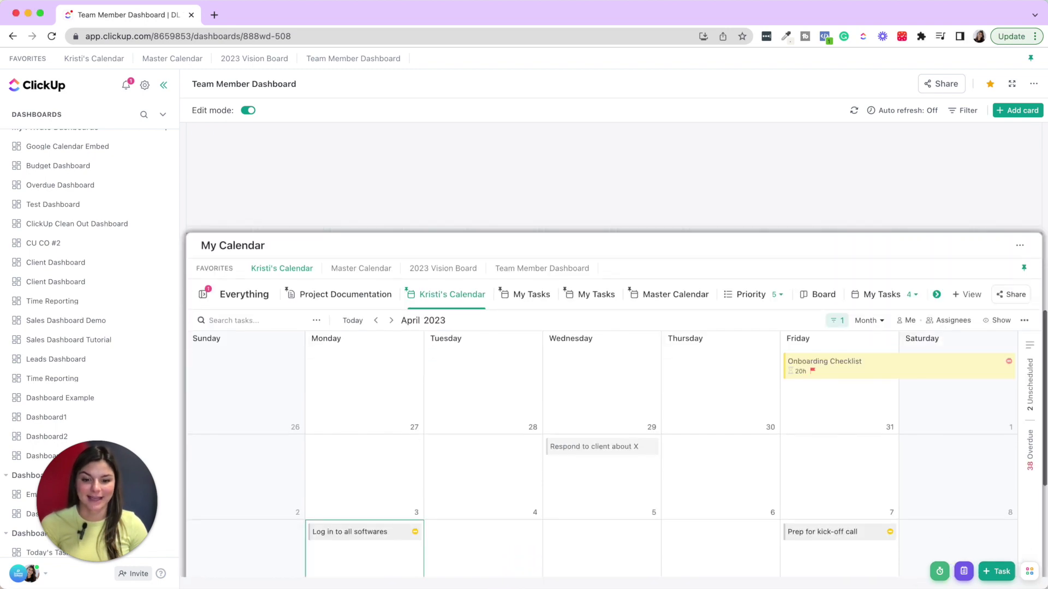
scroll(541, 470, down, 2)
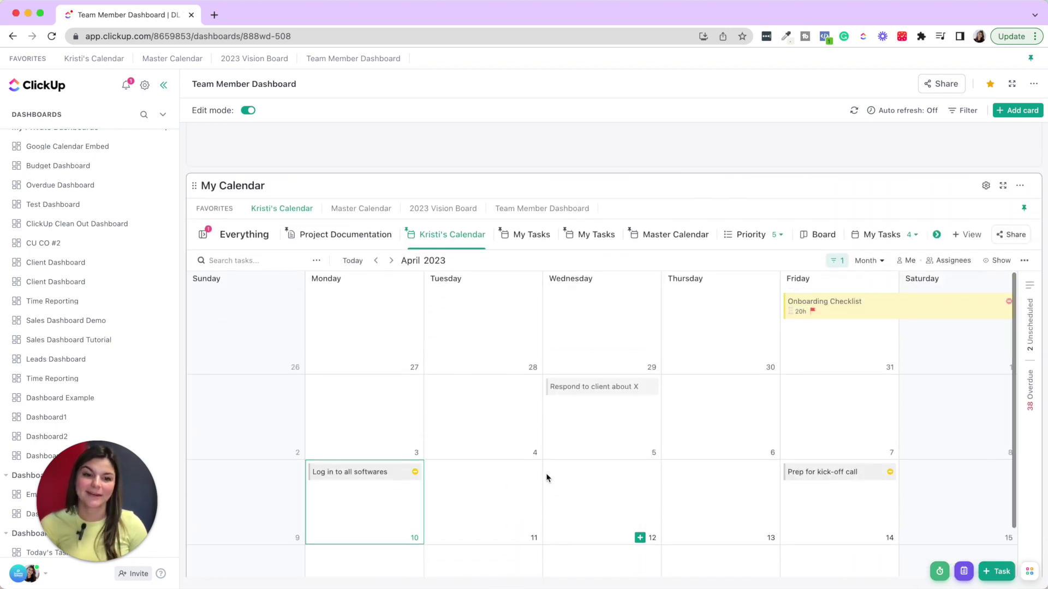
scroll(551, 472, up, 10)
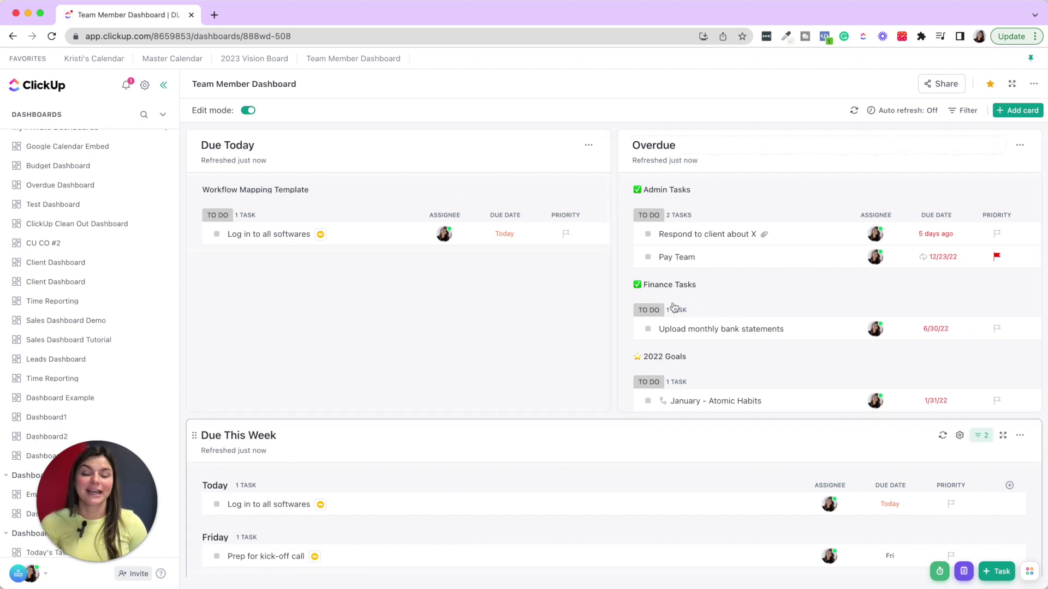